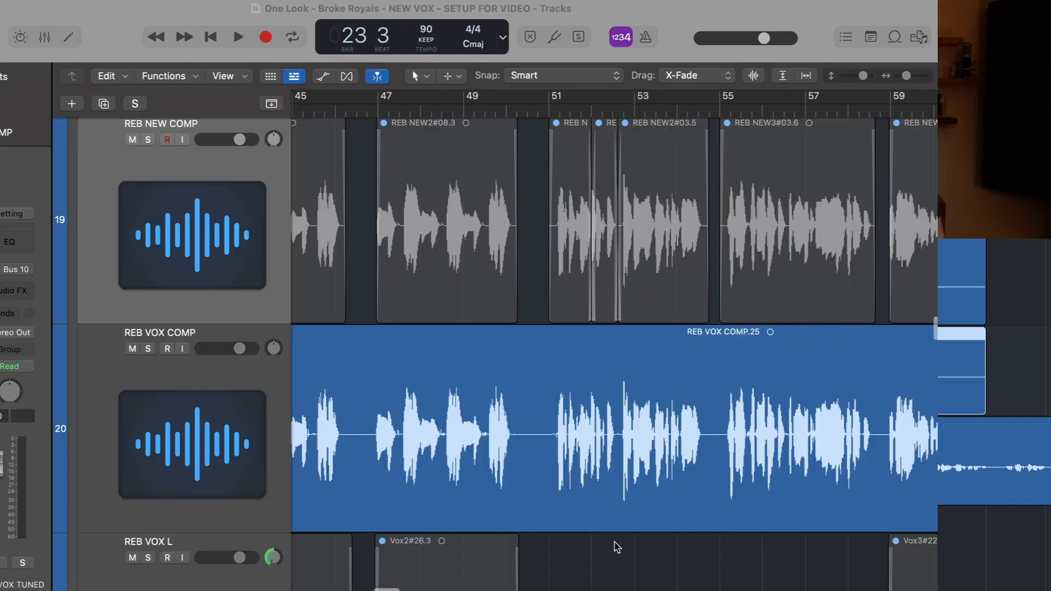
# Step: Look through the comped vocal regions on the REB NEW COMP track from about bar 51 to bar 75
pyautogui.hscroll(10, 729, 546)
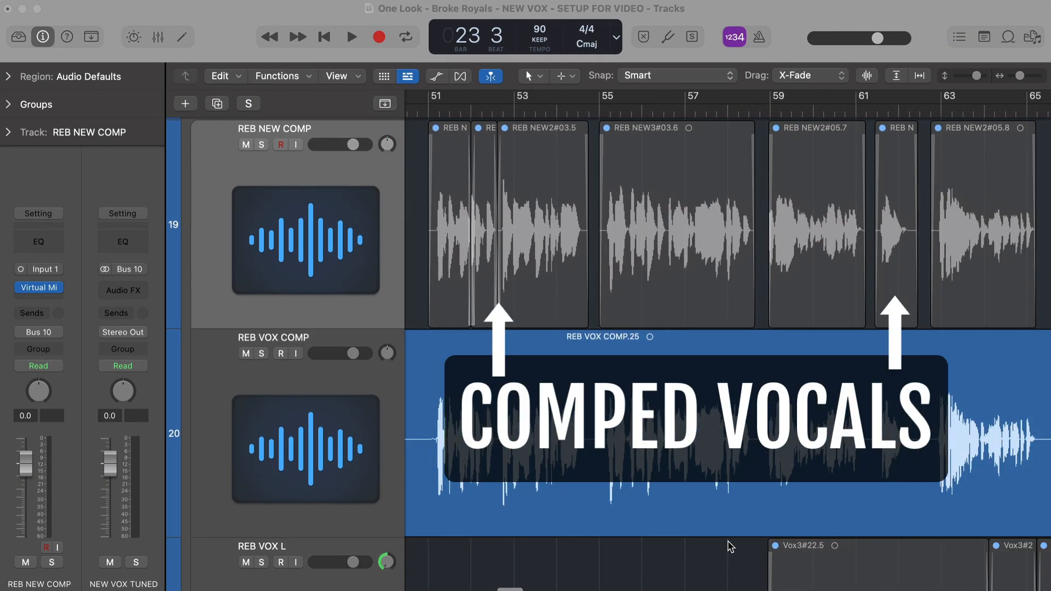
pyautogui.hscroll(15, 730, 546)
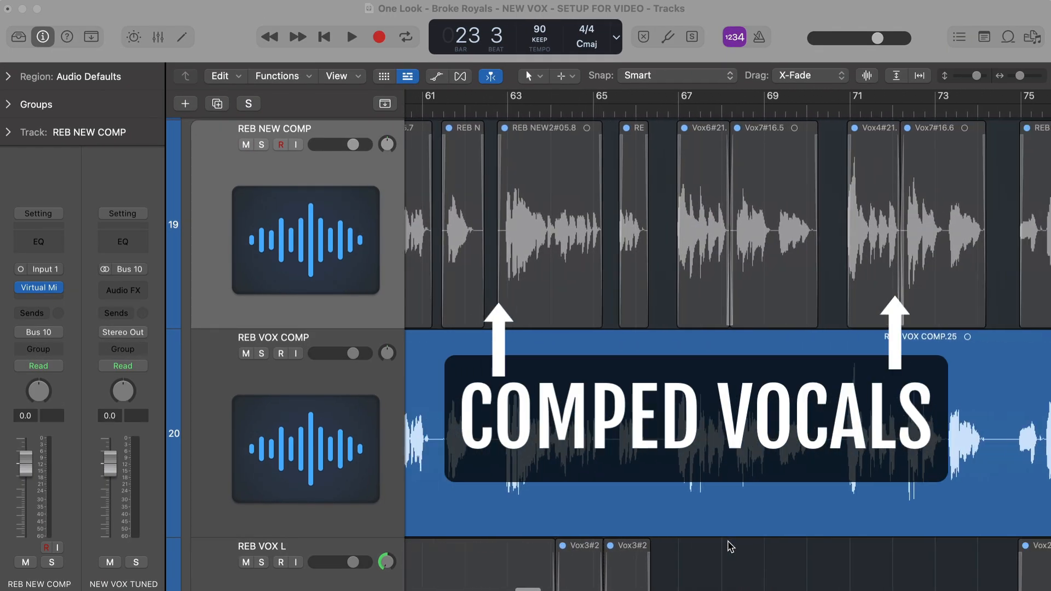
pyautogui.hscroll(3, 730, 546)
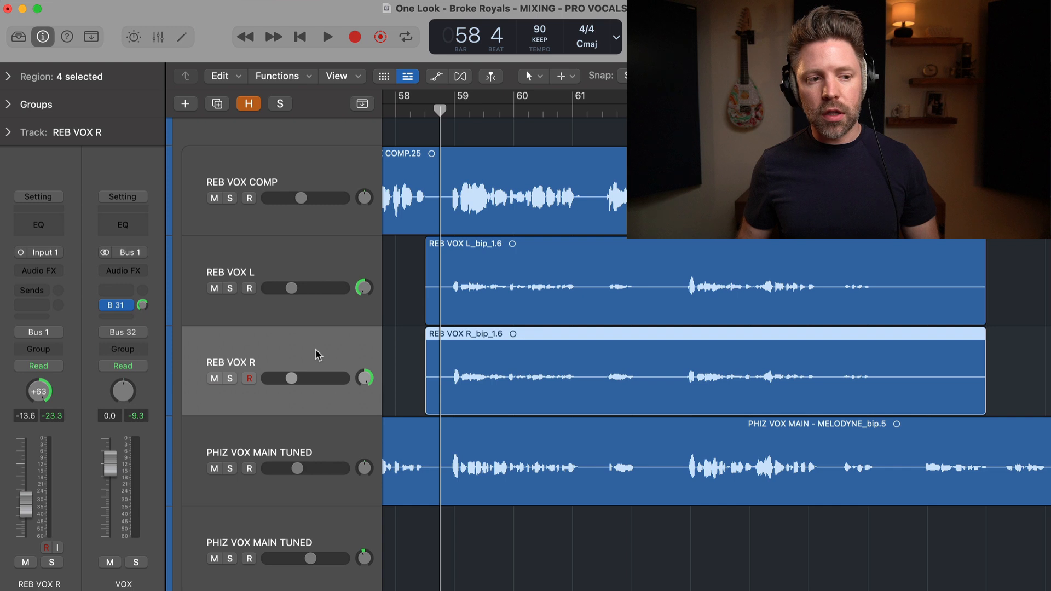
# Step: Play the vocals from bar 58 and solo the REB VOX COMP, REB VOX L and REB VOX R tracks
pyautogui.click(300, 181)
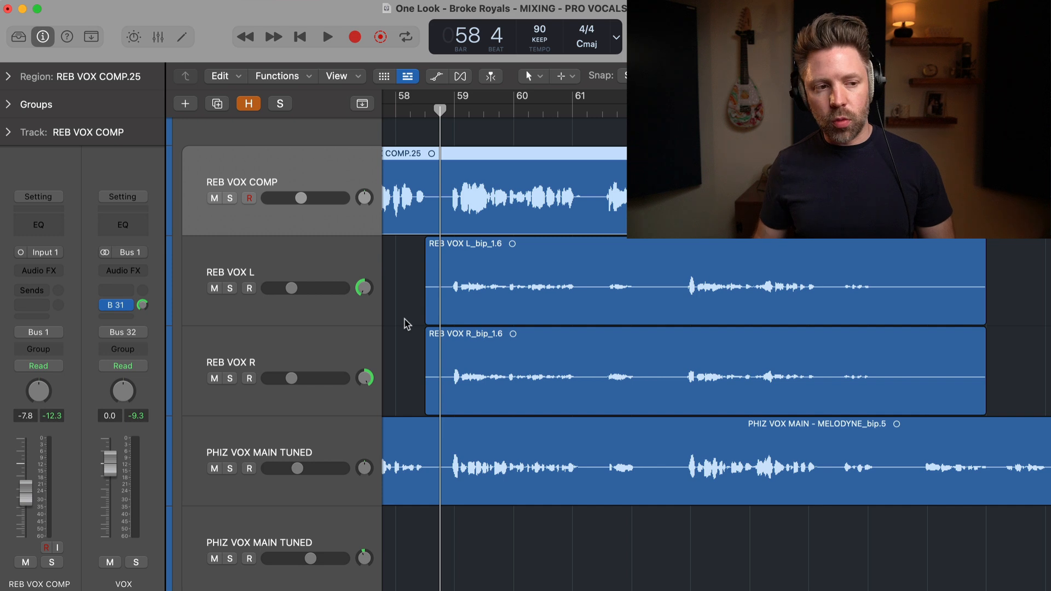
pyautogui.press('space')
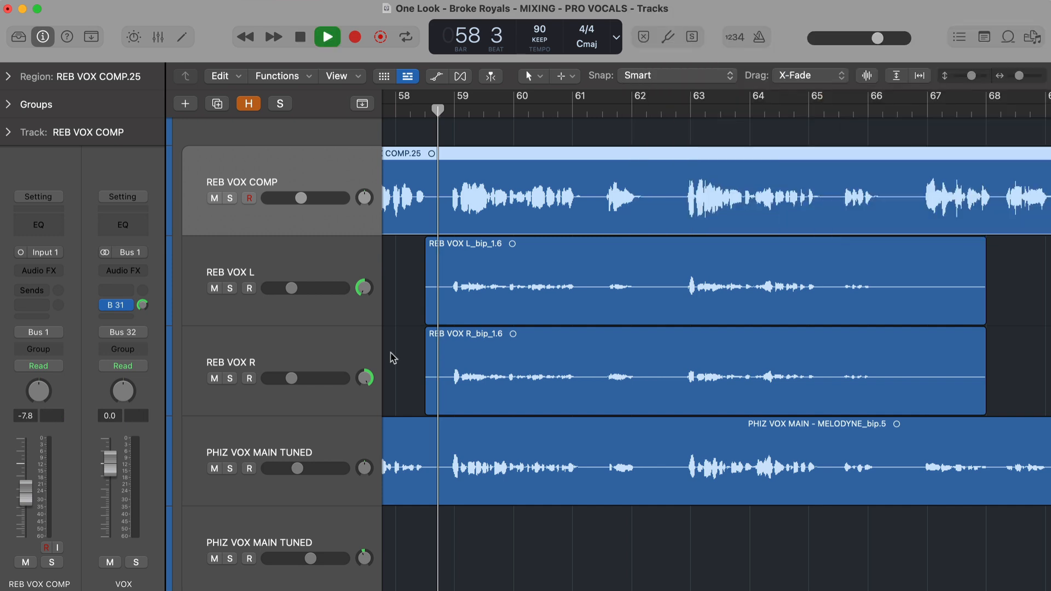
pyautogui.keyDown('shift'); pyautogui.click(305, 350); pyautogui.keyUp('shift')
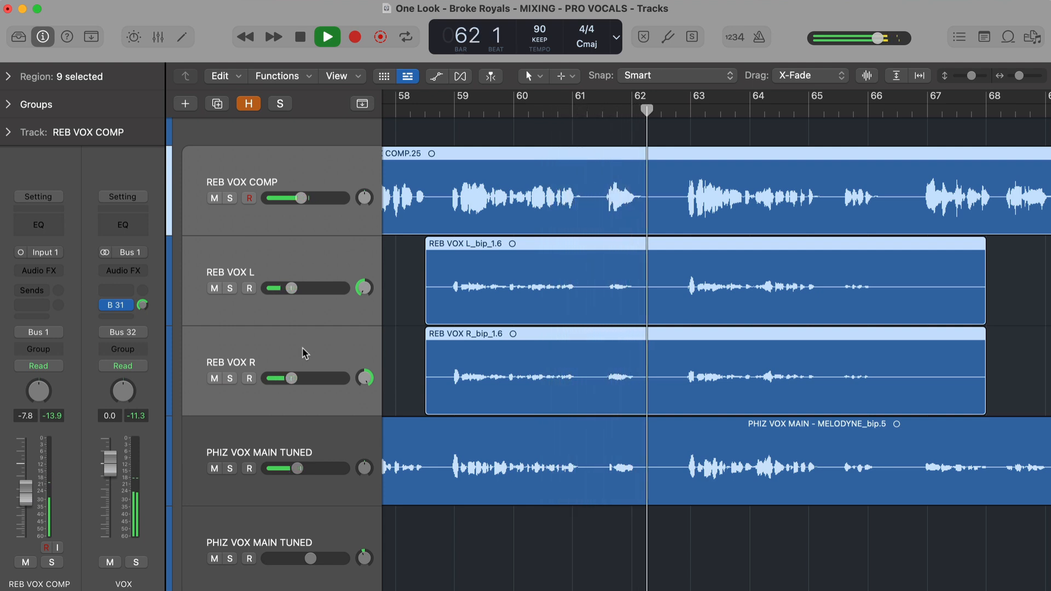
pyautogui.hotkey('ctrl', 's')
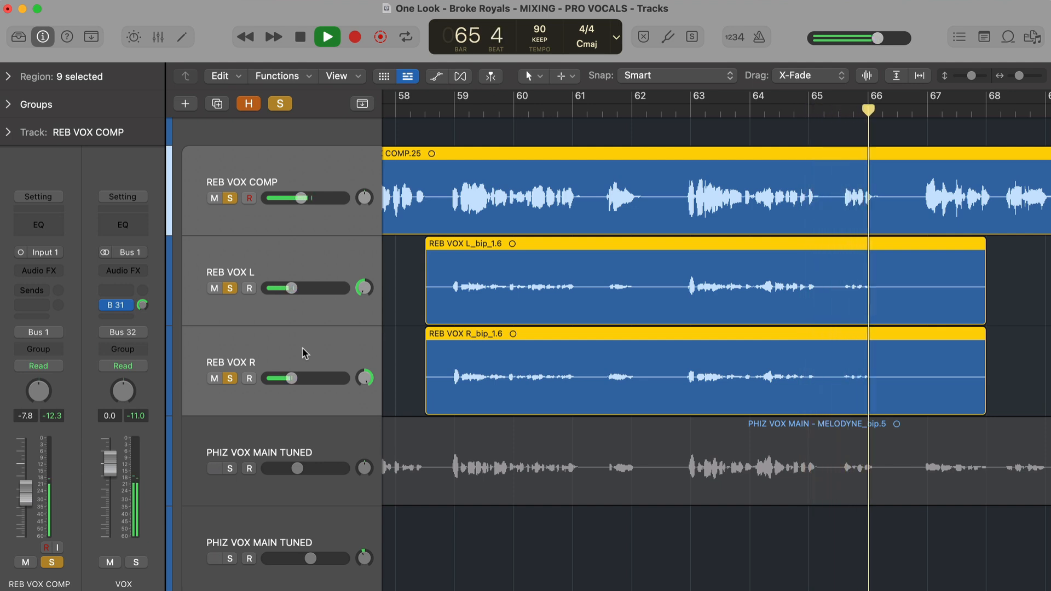
pyautogui.press('space')
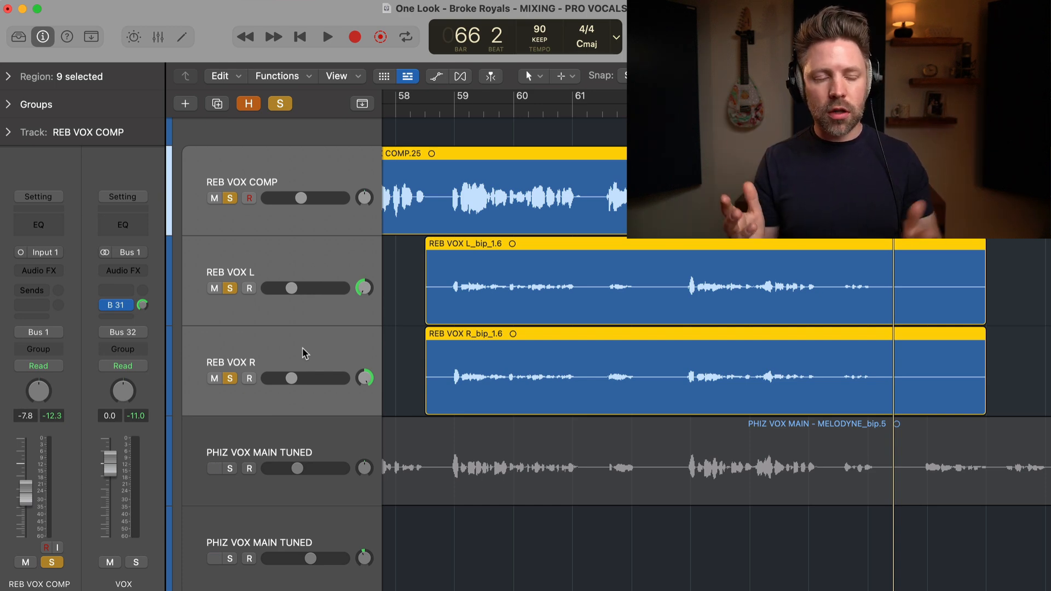
# Step: Open the REB VOX COMP track in the audio editor and turn on Flex in Flex Pitch mode
pyautogui.click(280, 159)
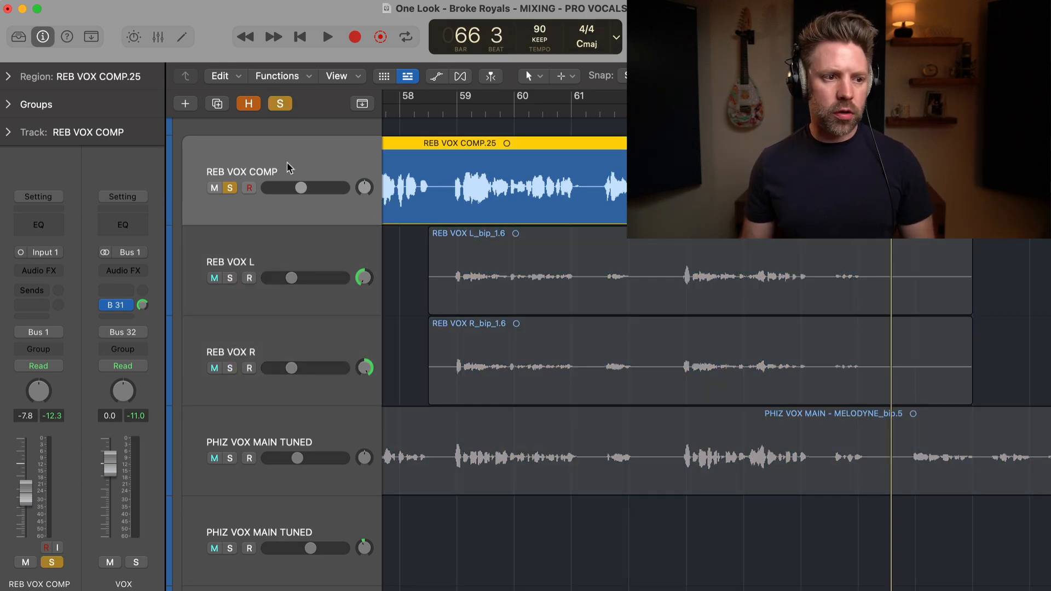
pyautogui.press('e')
pyautogui.press('e')
pyautogui.press('e')
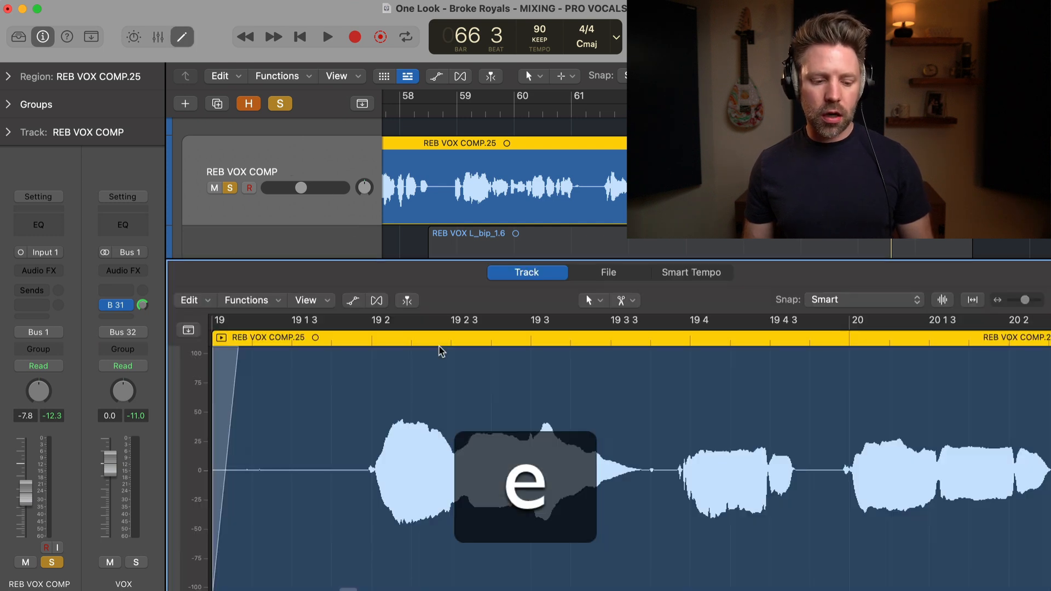
pyautogui.click(377, 300)
pyautogui.click(412, 301)
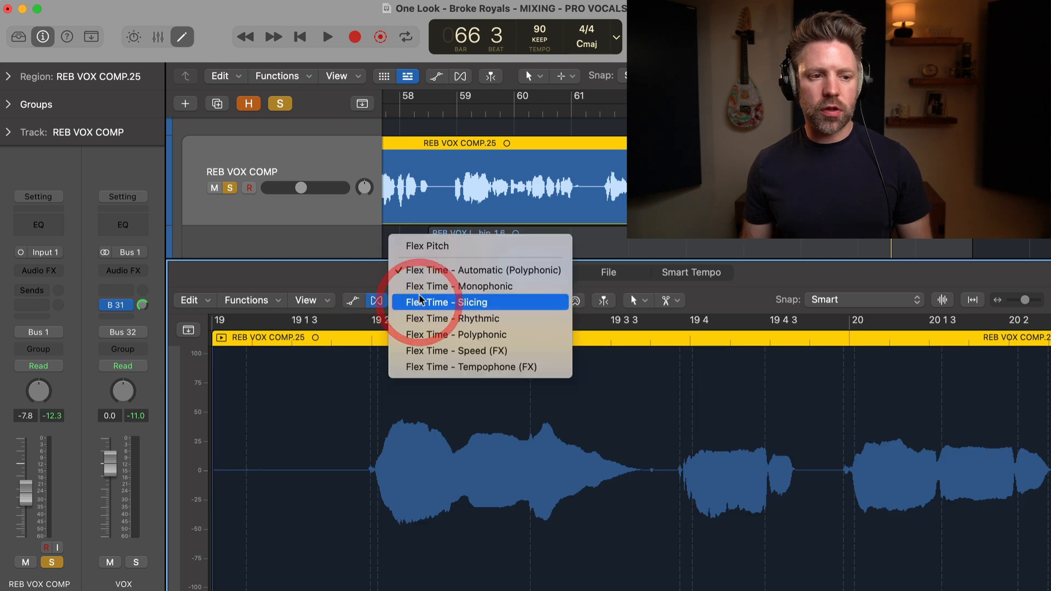
pyautogui.click(437, 246)
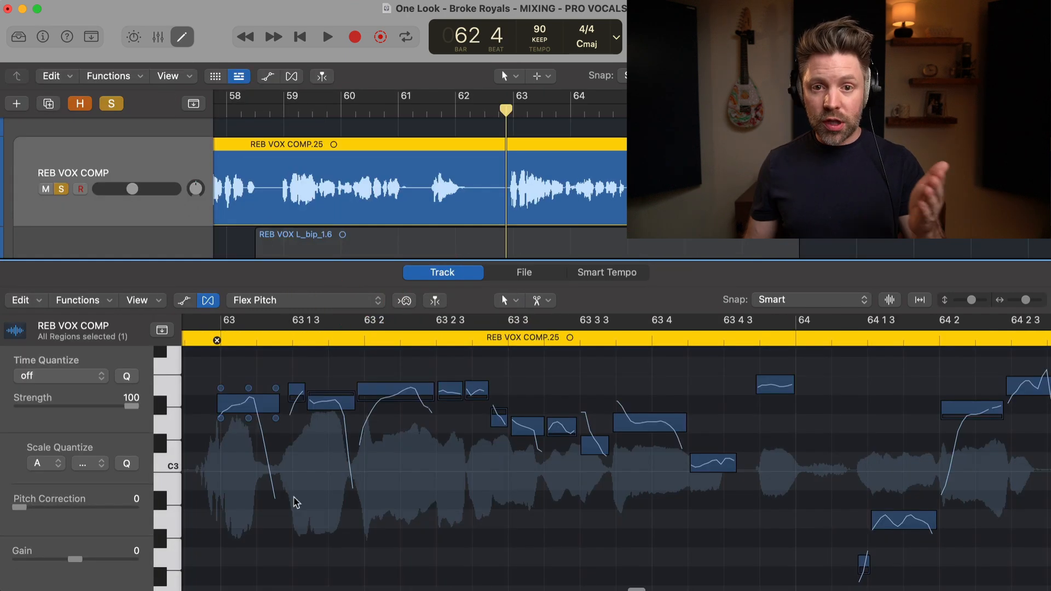
# Step: Examine the detected Flex Pitch notes around bars 63 to 65 and check the available secondary editing tools
pyautogui.hscroll(10, 296, 503)
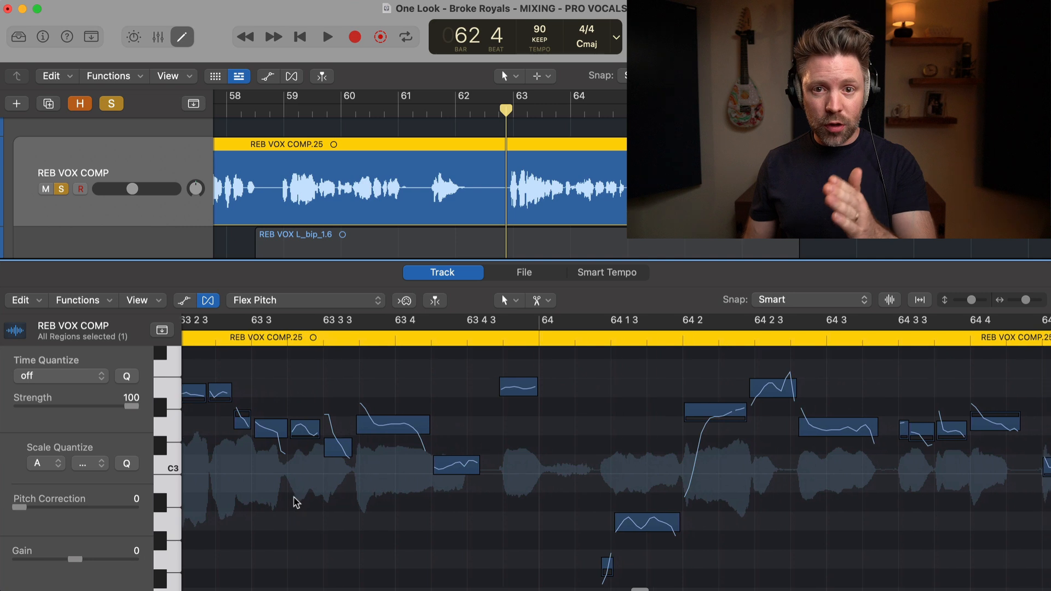
pyautogui.hscroll(5, 296, 502)
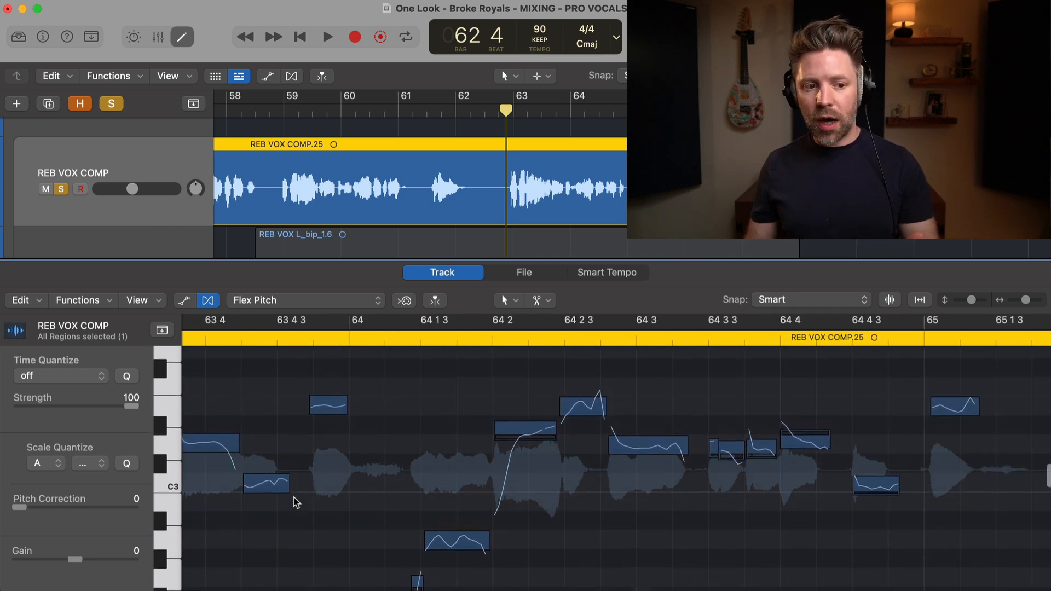
pyautogui.hscroll(-5, 295, 503)
pyautogui.hscroll(-15, 295, 503)
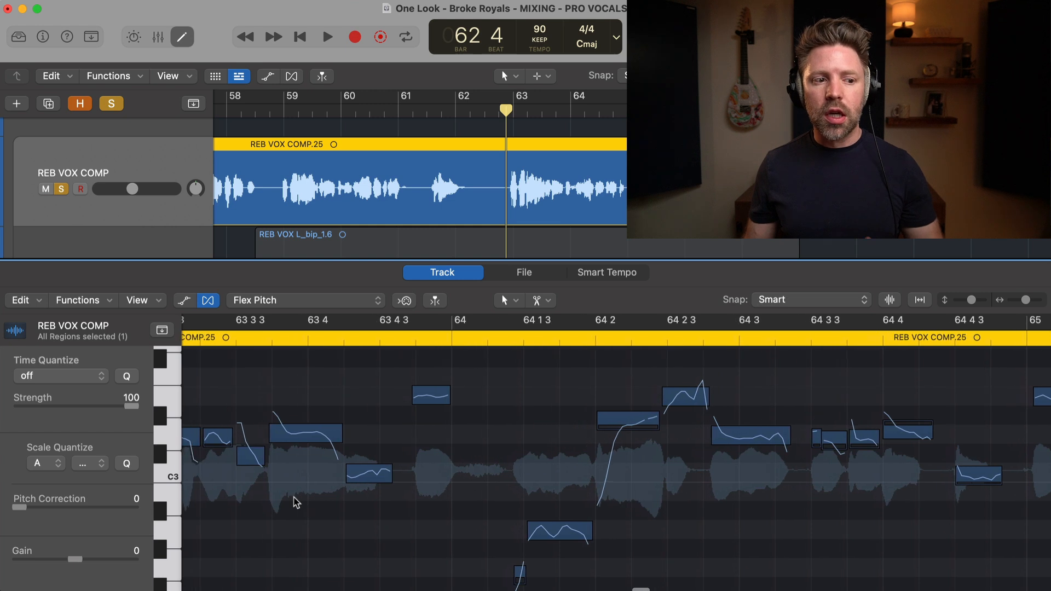
pyautogui.hscroll(-17, 295, 502)
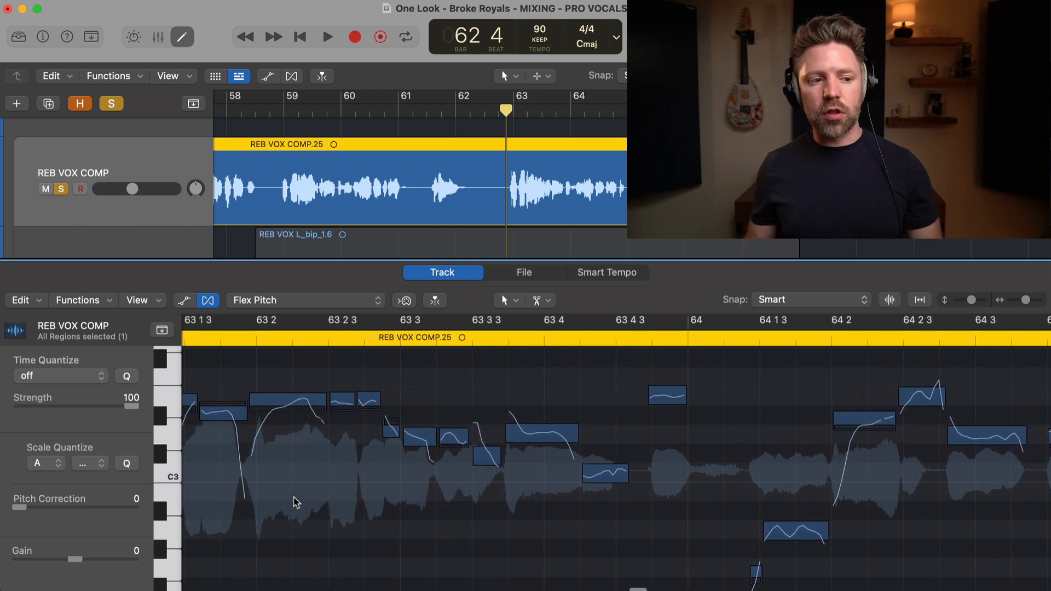
pyautogui.moveTo(285, 430)
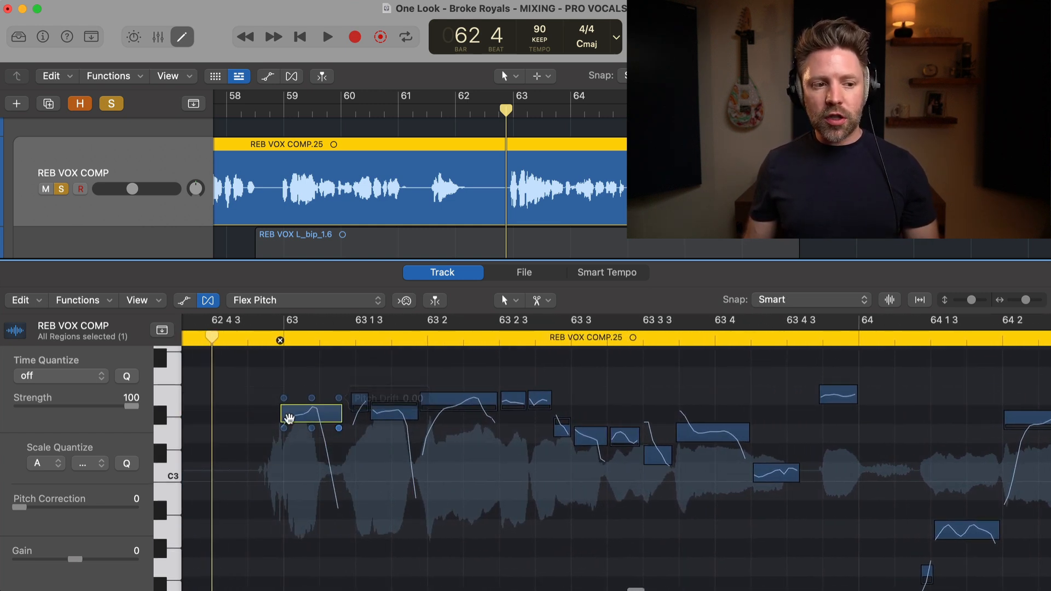
pyautogui.moveTo(395, 405)
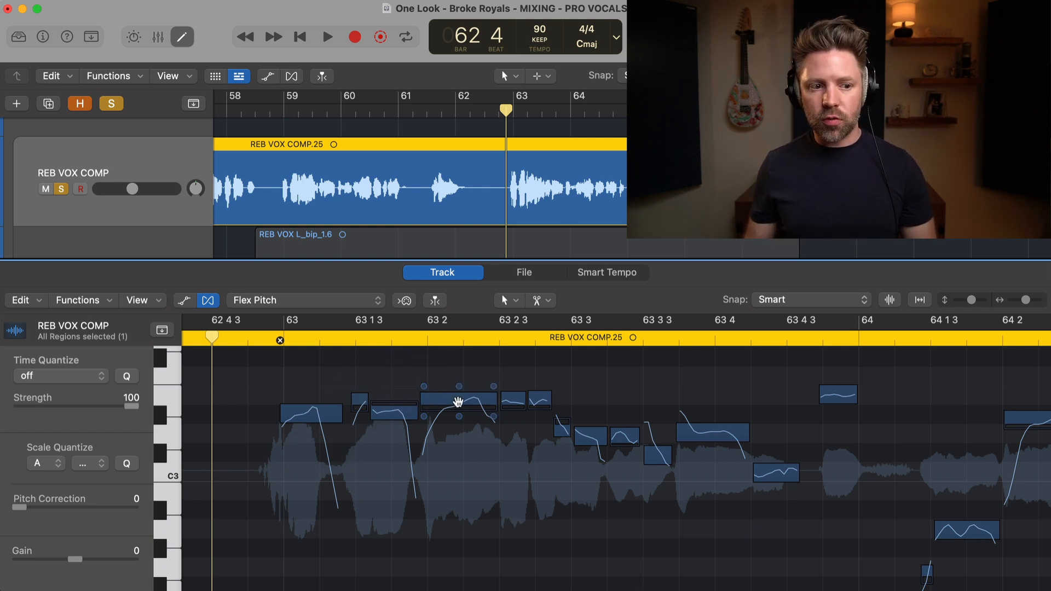
pyautogui.click(540, 302)
pyautogui.click(543, 286)
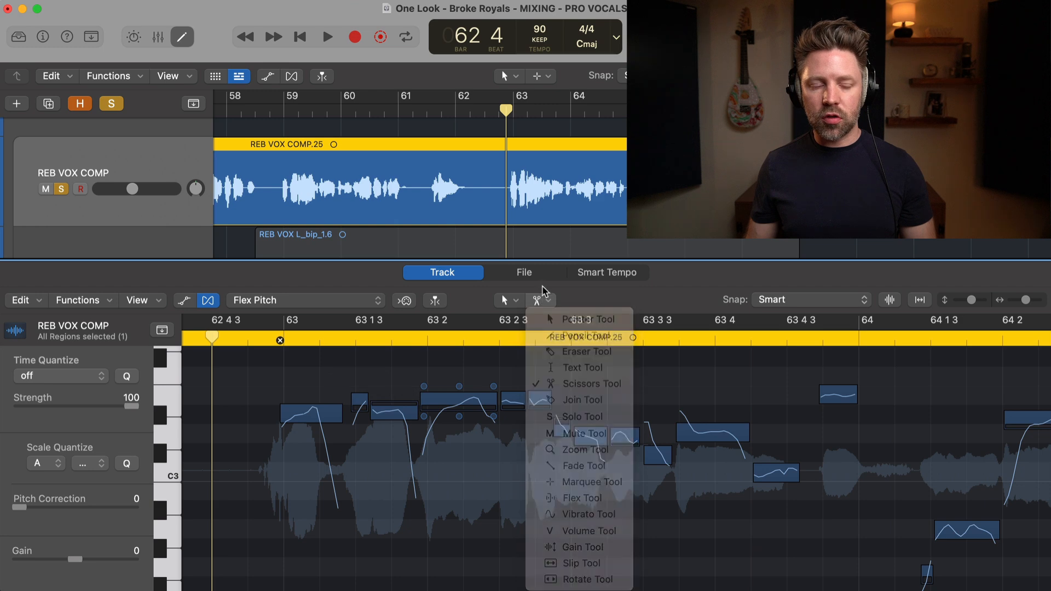
pyautogui.click(459, 406)
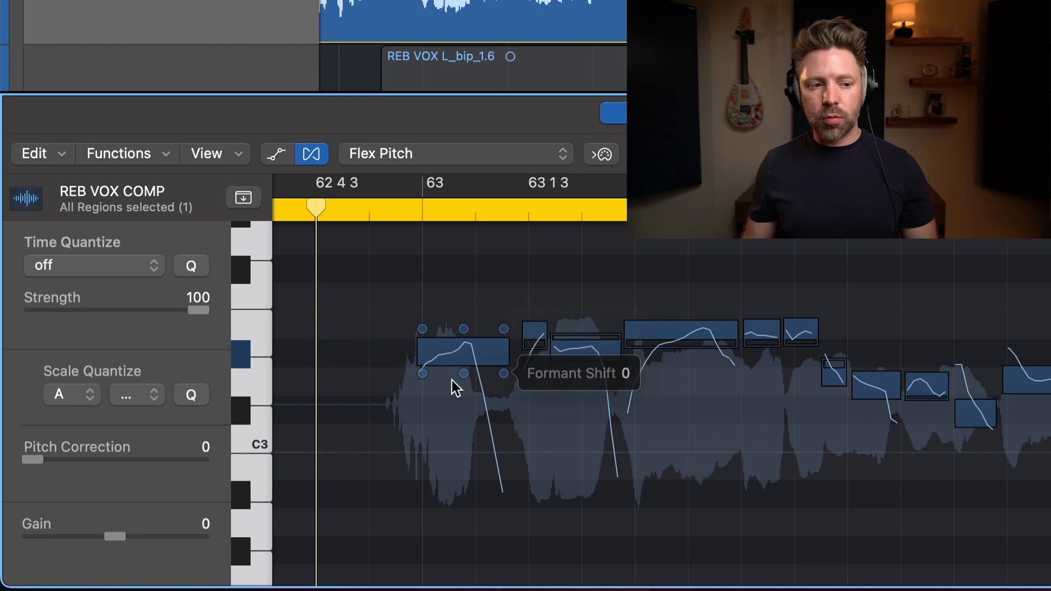
# Step: Try adjusting the pitch drift, fine pitch and gain of the first note at bar 63, undoing the pitch edits
pyautogui.moveTo(422, 329); pyautogui.dragTo(417, 323)
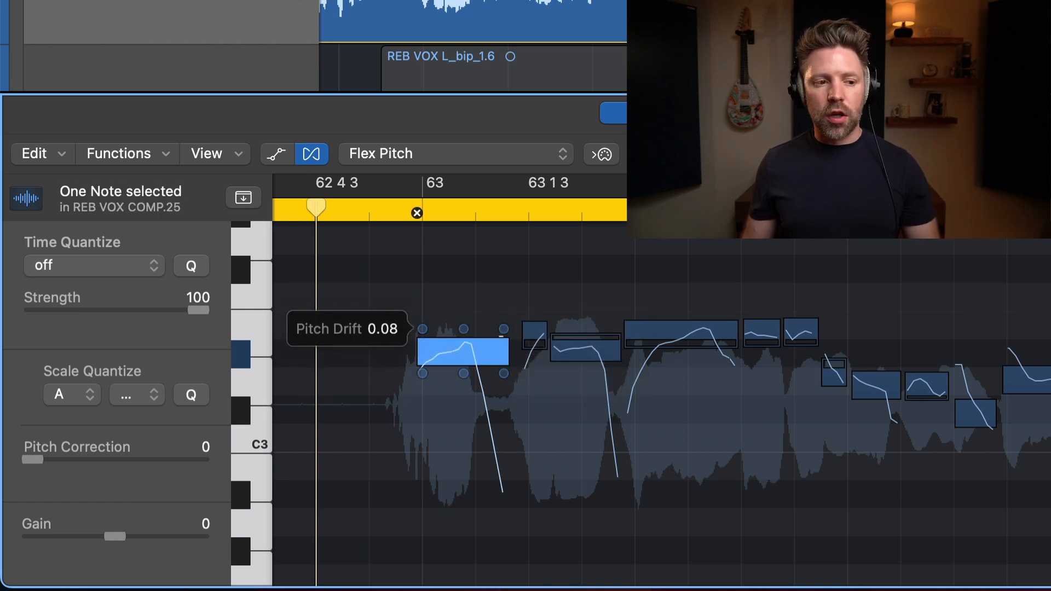
pyautogui.moveTo(503, 328); pyautogui.dragTo(482, 113)
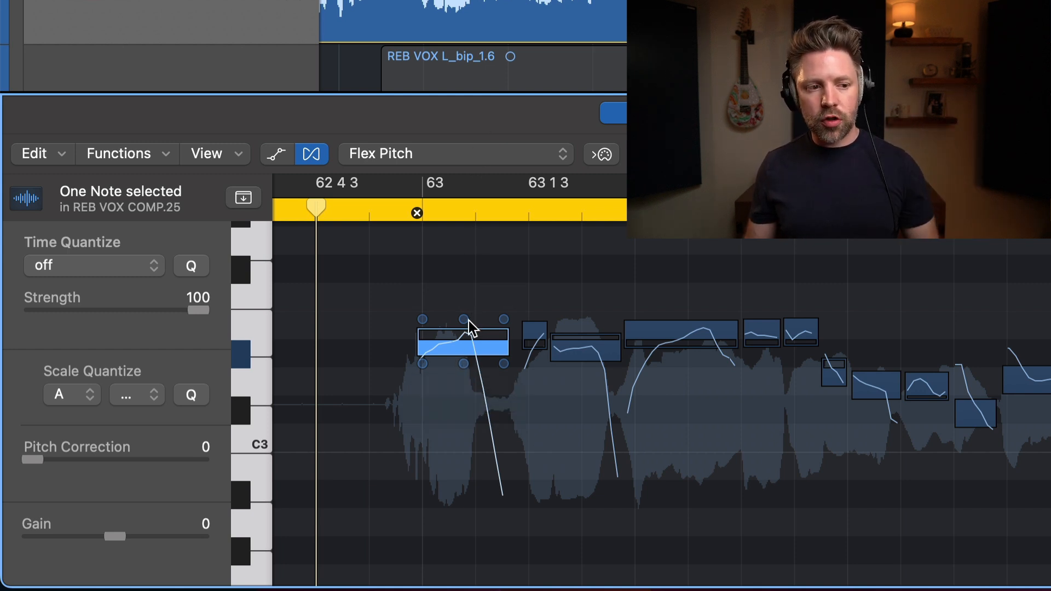
pyautogui.press('super+z')
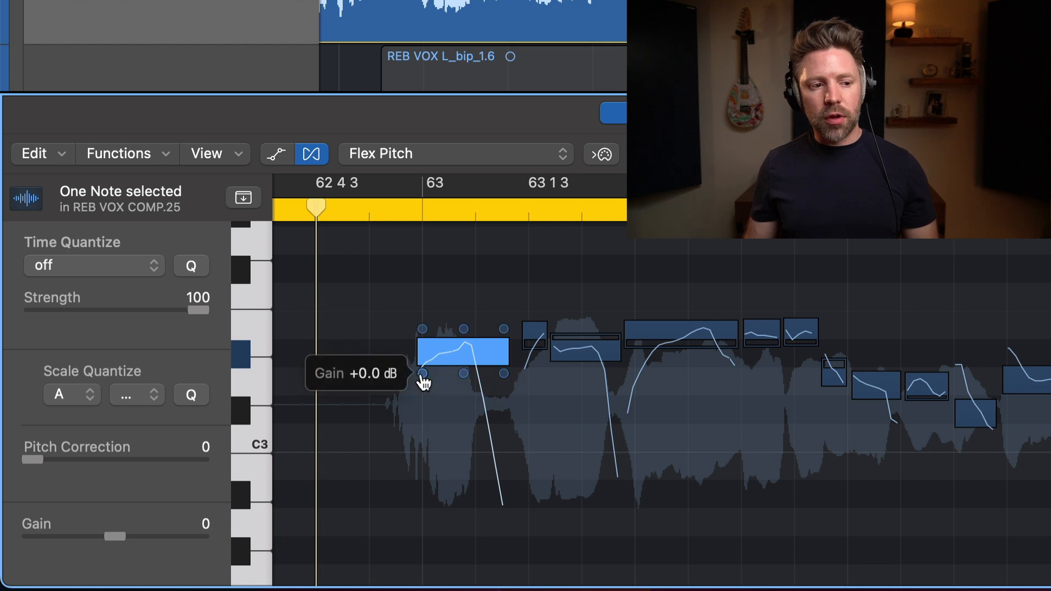
pyautogui.moveTo(422, 374)
pyautogui.mouseDown()
pyautogui.moveTo(422, 351)
pyautogui.moveTo(422, 371)
pyautogui.mouseUp()
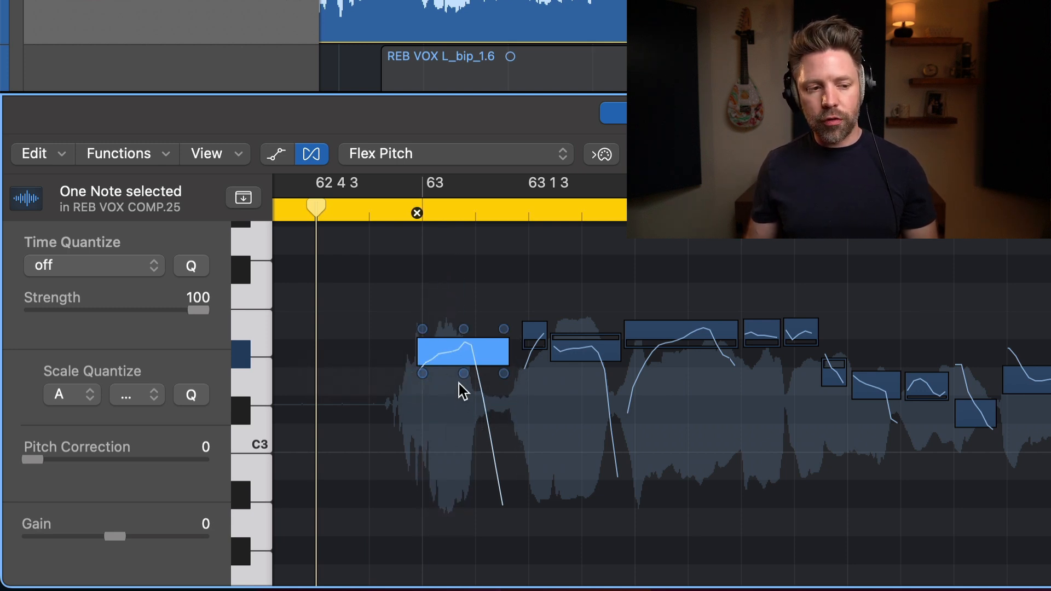
# Step: Try raising the vibrato of the first note at bar 63 to 238% and lowering it to 84%, and undo it
pyautogui.moveTo(463, 382)
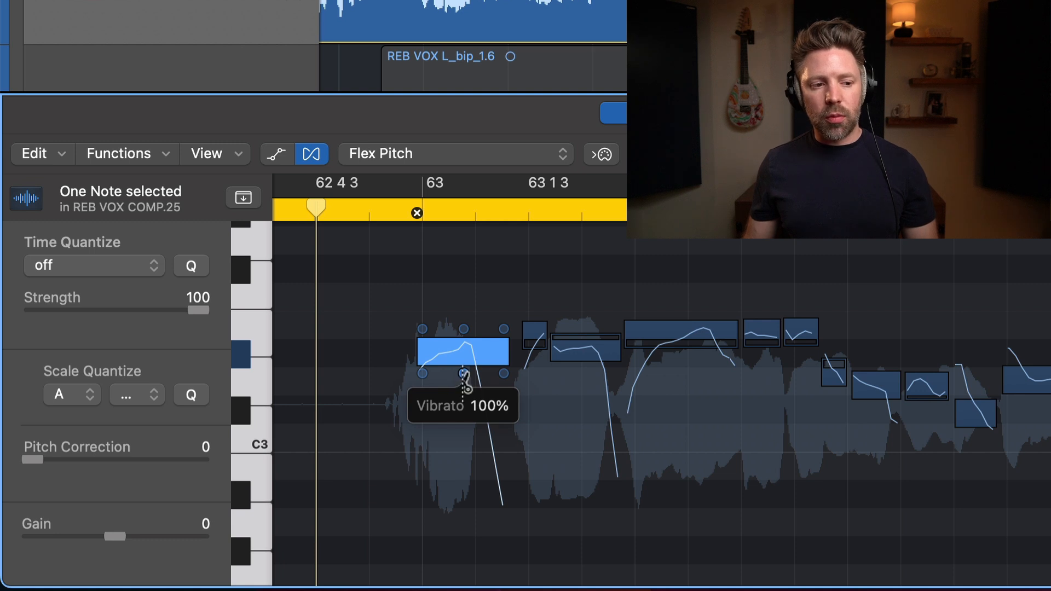
pyautogui.moveTo(464, 379); pyautogui.dragTo(463, 287)
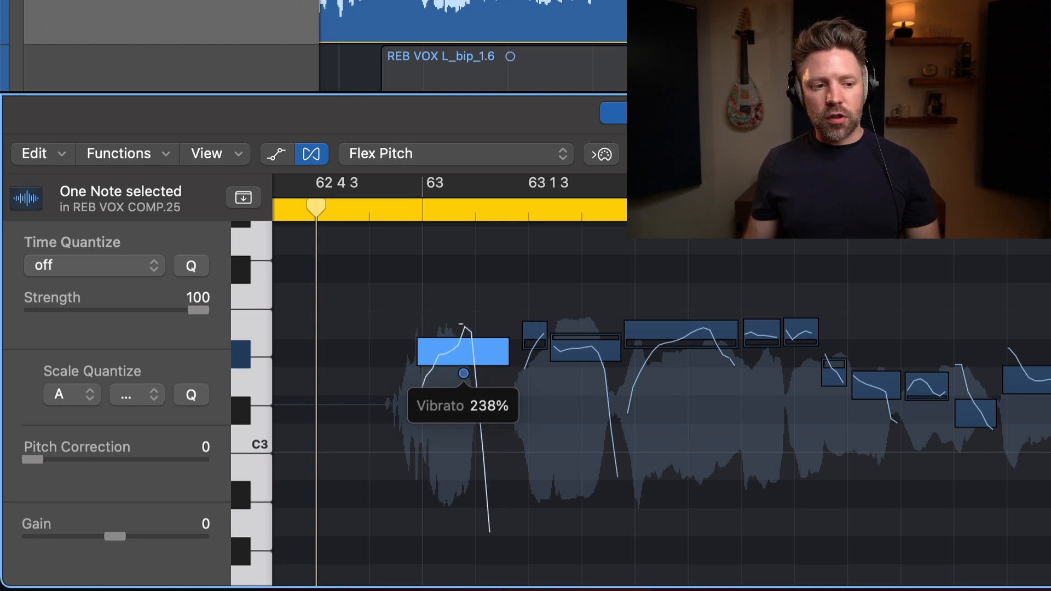
pyautogui.moveTo(454, 371); pyautogui.dragTo(453, 385)
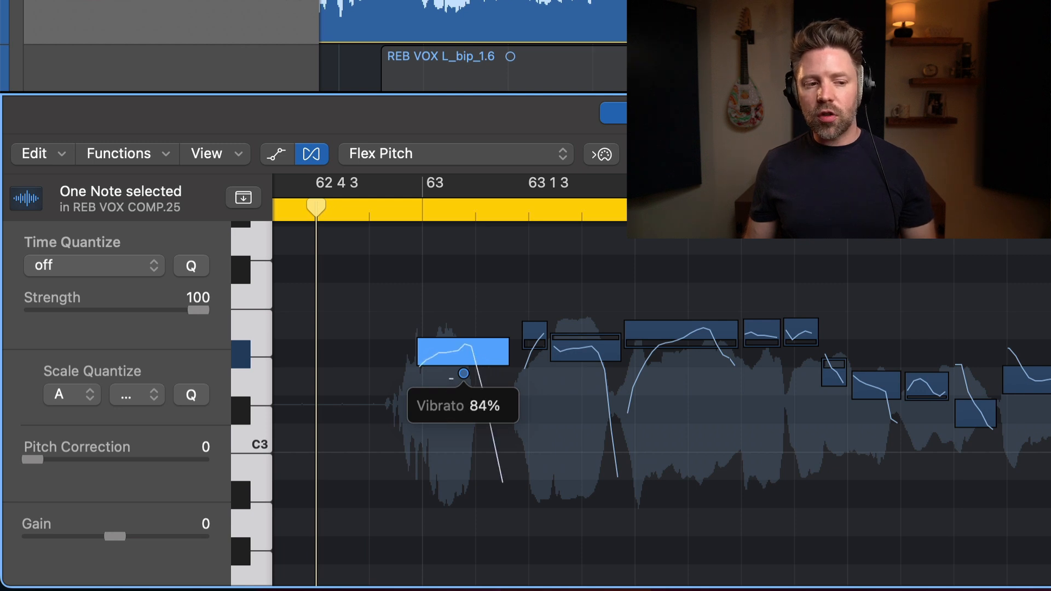
pyautogui.press('super+z')
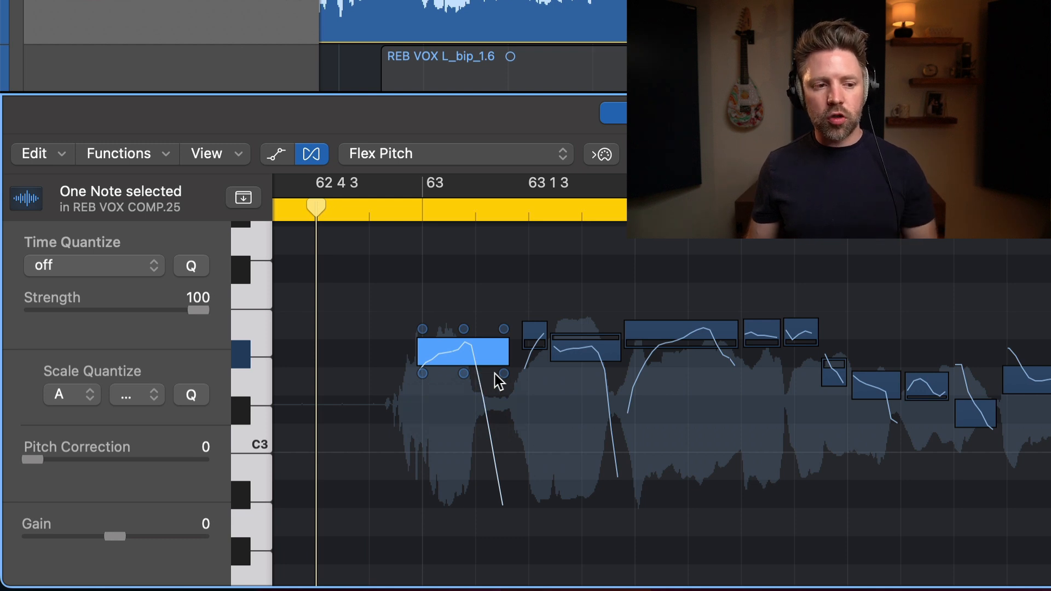
# Step: Select the phrase's twelve notes from bar 63, try changing their formant shift, and clear the selection after playback
pyautogui.moveTo(502, 378)
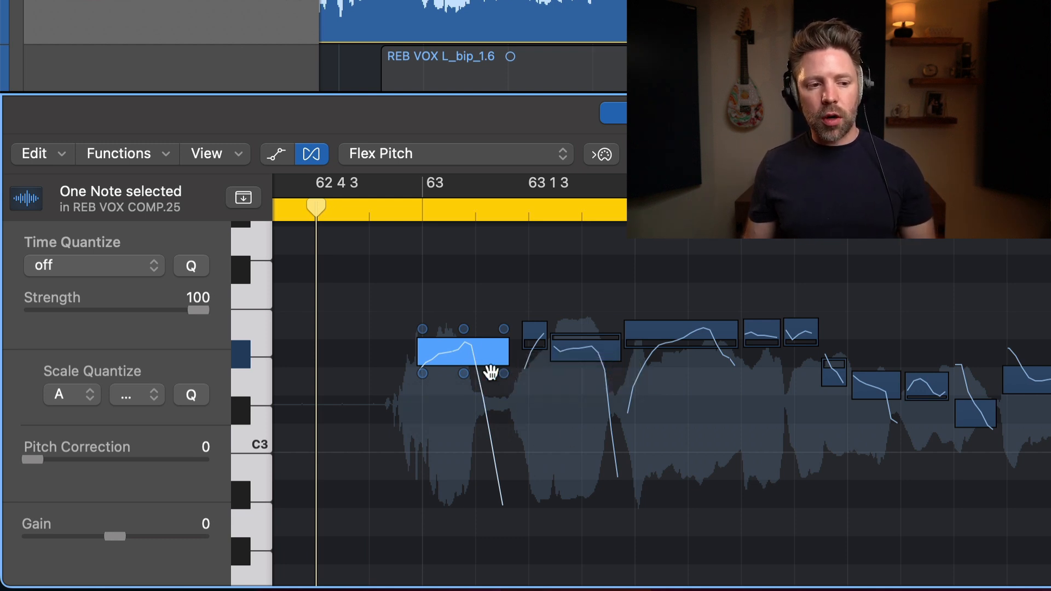
pyautogui.moveTo(406, 252); pyautogui.dragTo(1018, 488)
pyautogui.moveTo(503, 375); pyautogui.dragTo(504, 491)
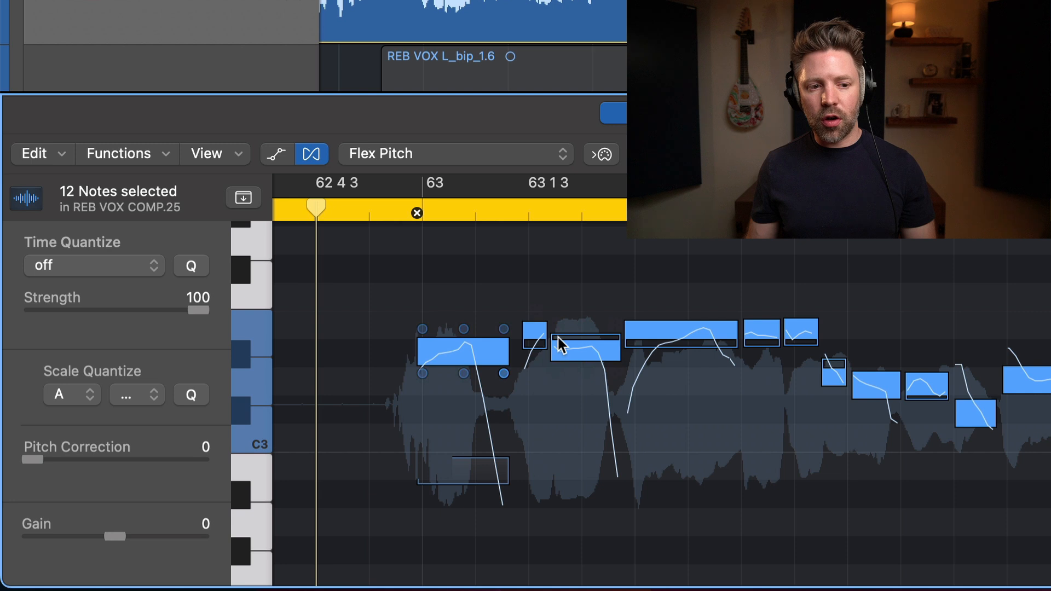
pyautogui.press('space')
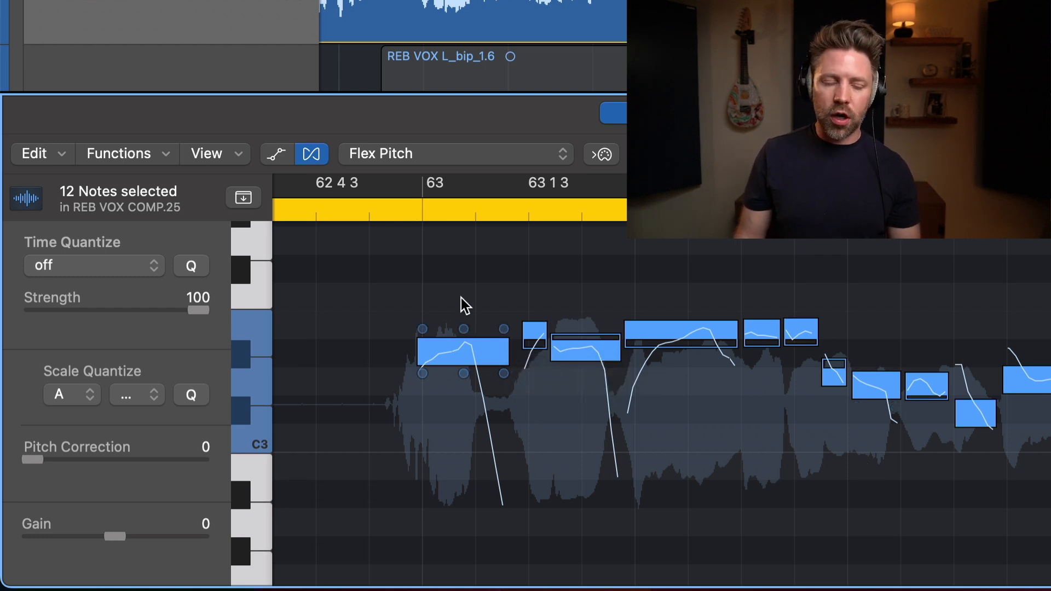
pyautogui.click(453, 281)
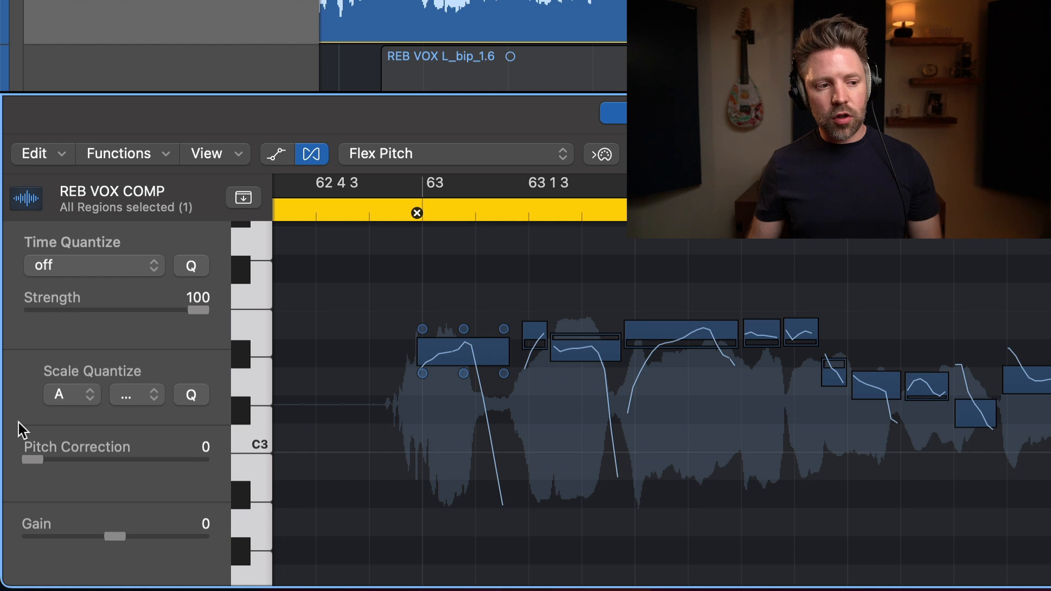
# Step: Check the Scale Quantize root note and scale type options for the REB VOX COMP track
pyautogui.click(81, 396)
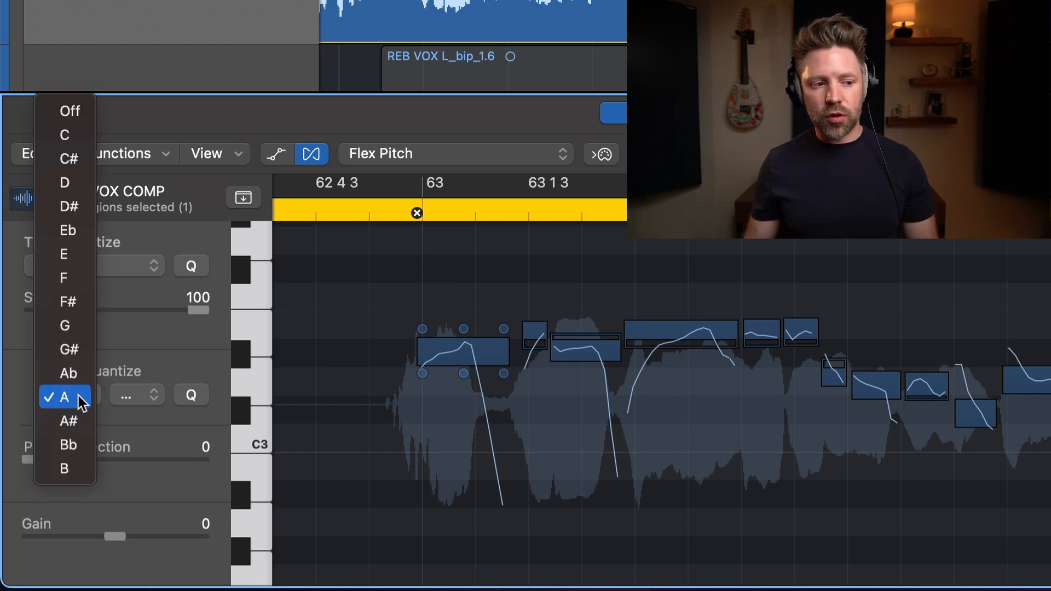
pyautogui.click(123, 382)
pyautogui.click(136, 389)
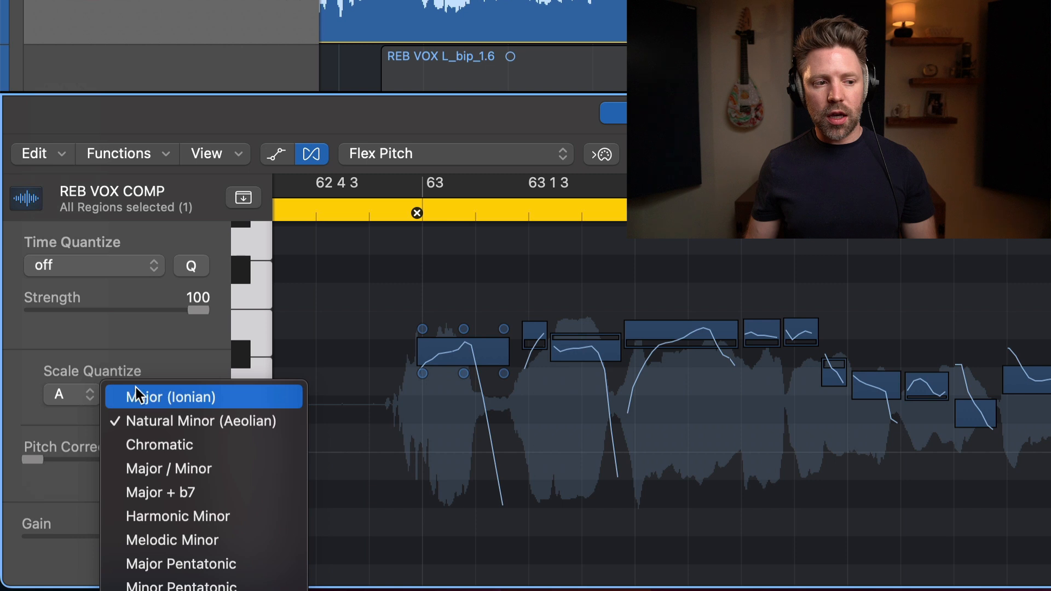
pyautogui.click(165, 363)
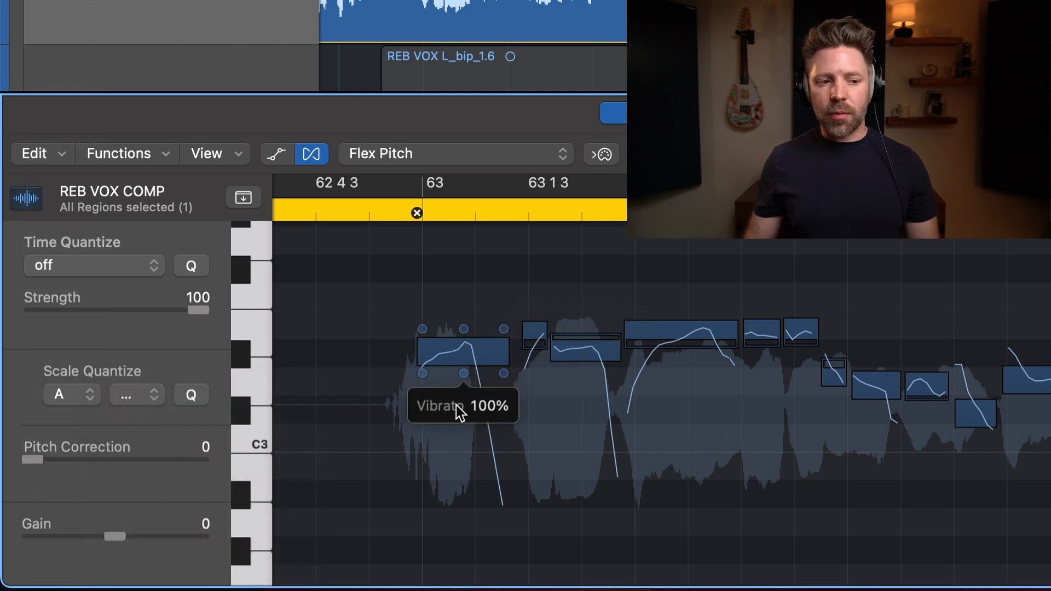
# Step: Turn off solo on REB VOX COMP and play the phrase from the end of bar 62 to bar 65 in the mix
pyautogui.moveTo(463, 335)
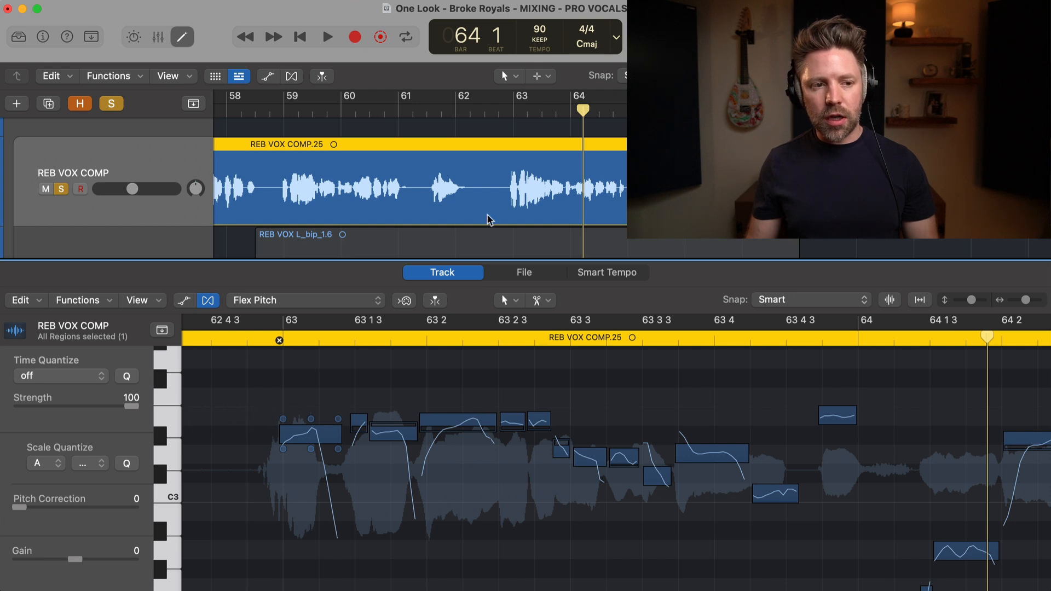
pyautogui.hotkey('ctrl', 's')
pyautogui.scroll(-3, 420, 143)
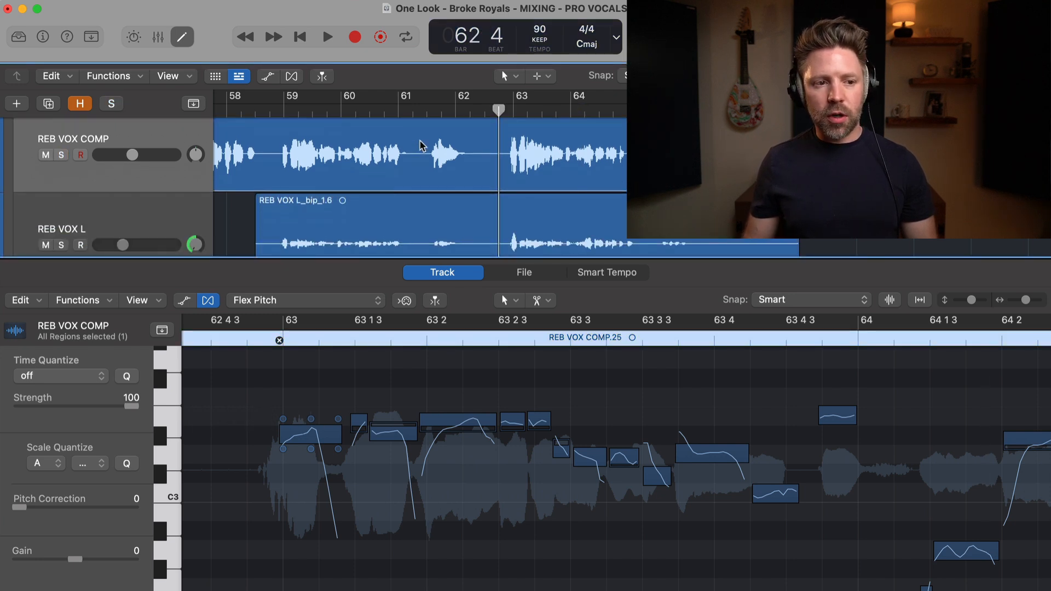
pyautogui.press('space')
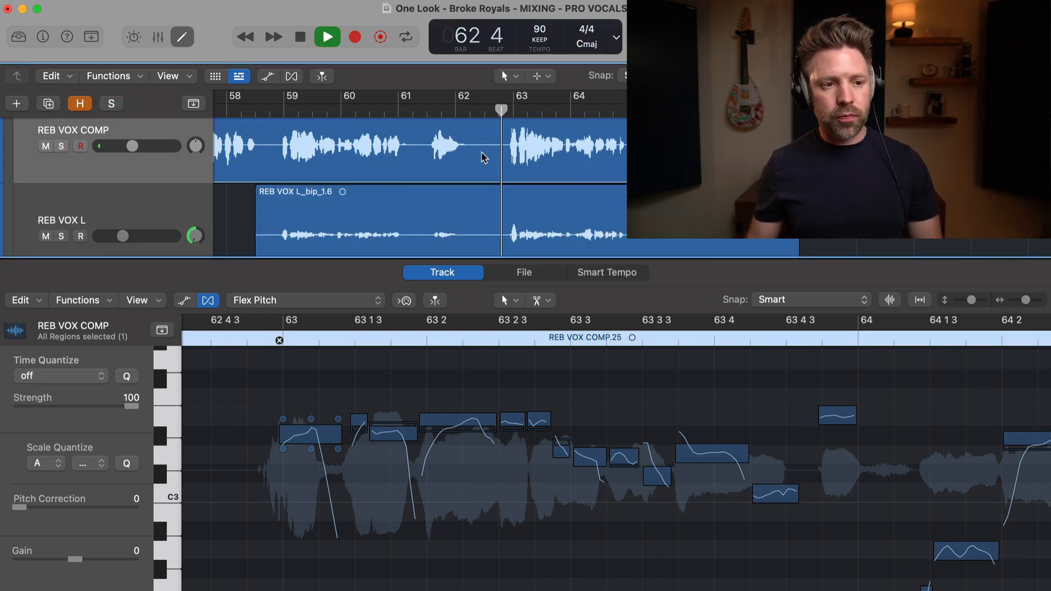
pyautogui.scroll(1, 482, 156)
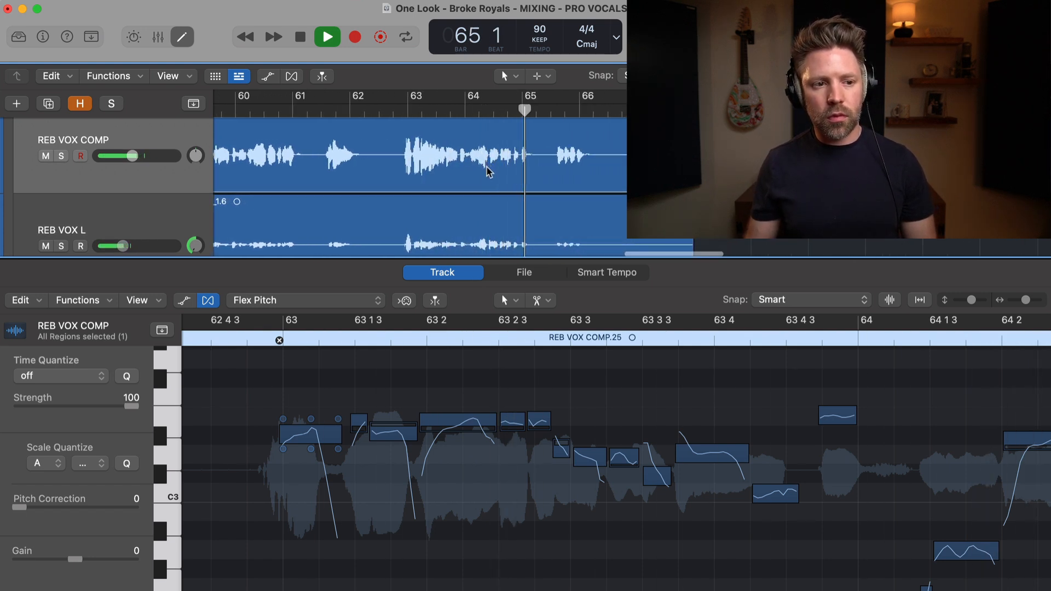
pyautogui.press('space')
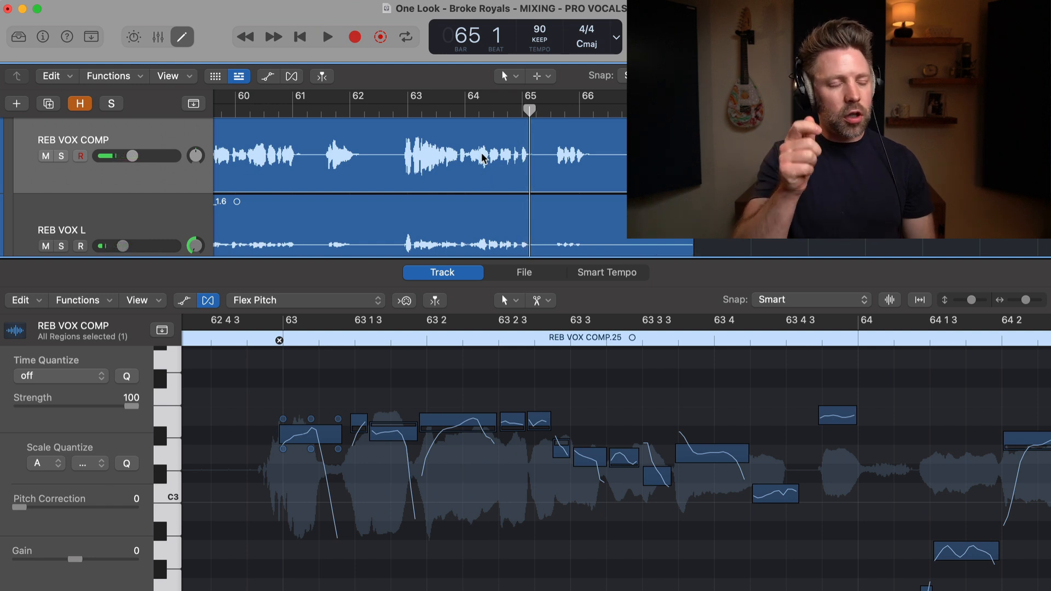
# Step: Solo REB VOX COMP and set the pitch correction of the first six notes from bar 63 to 100
pyautogui.press('s')
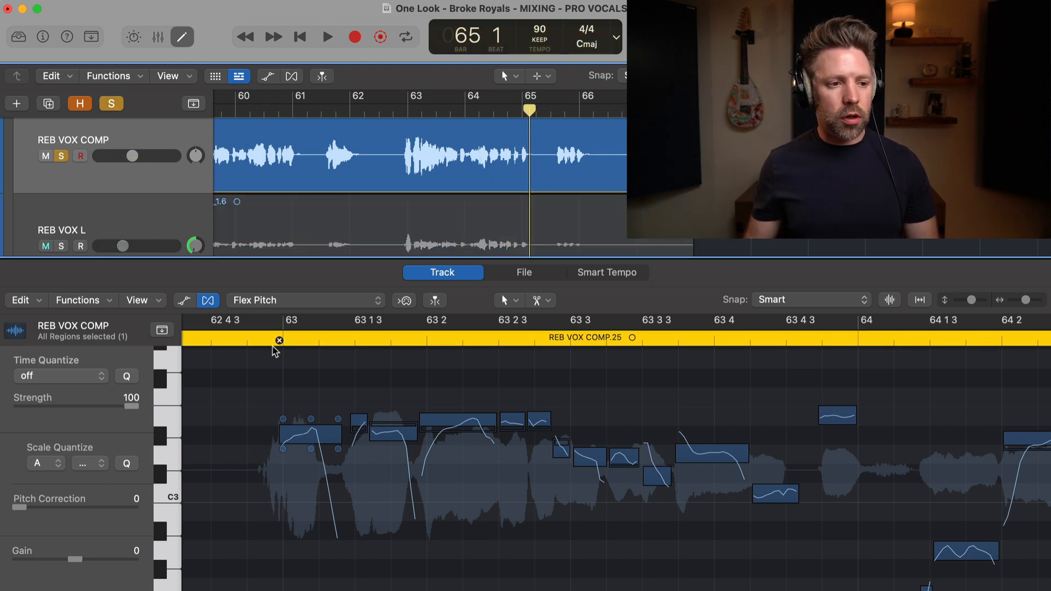
pyautogui.click(265, 341)
pyautogui.moveTo(245, 414); pyautogui.dragTo(538, 460)
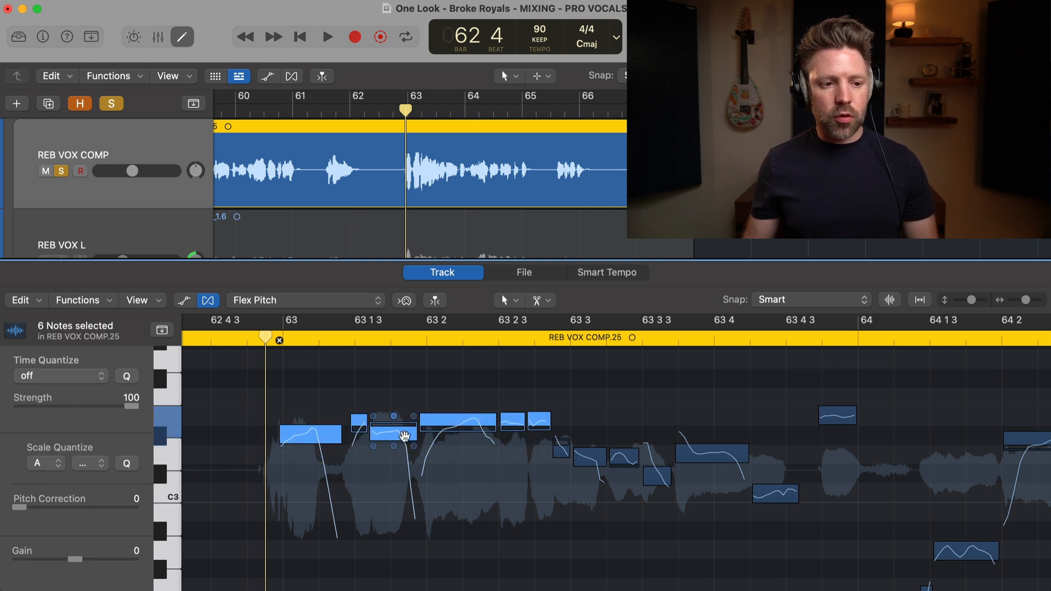
pyautogui.doubleClick(446, 421)
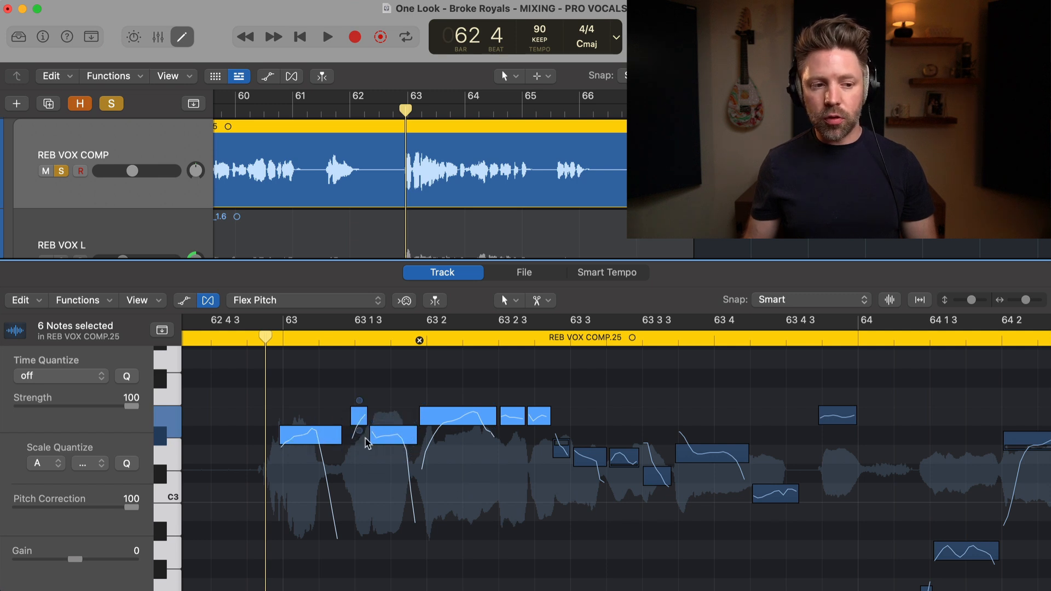
pyautogui.click(335, 464)
# Step: Raise the first and third notes of the bar 63 phrase by one semitone and play the phrase in the mix
pyautogui.moveTo(321, 433); pyautogui.dragTo(321, 416)
pyautogui.moveTo(390, 440); pyautogui.dragTo(390, 420)
pyautogui.press('space')
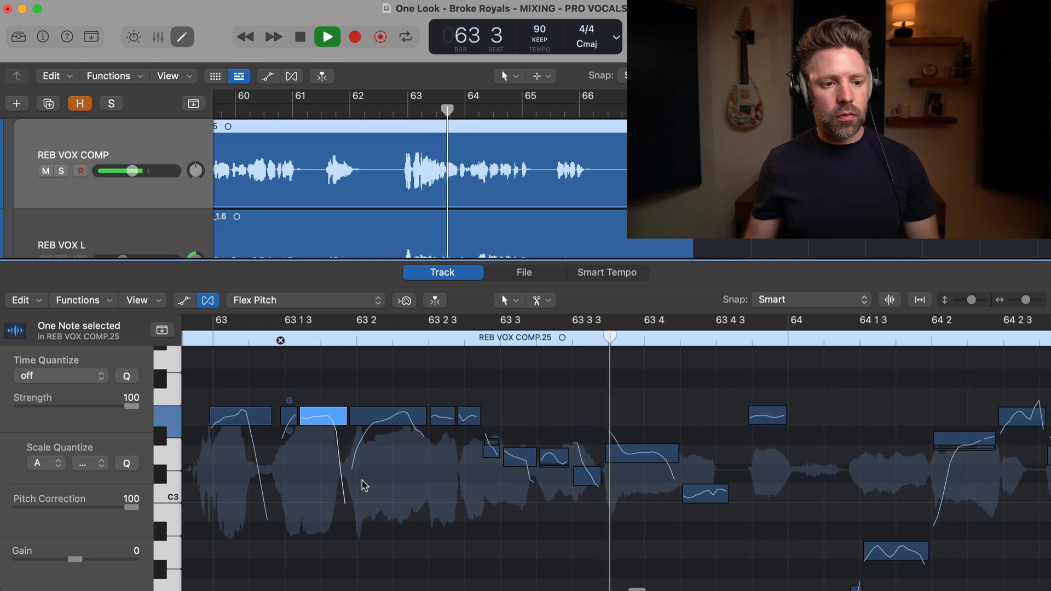
pyautogui.press('space')
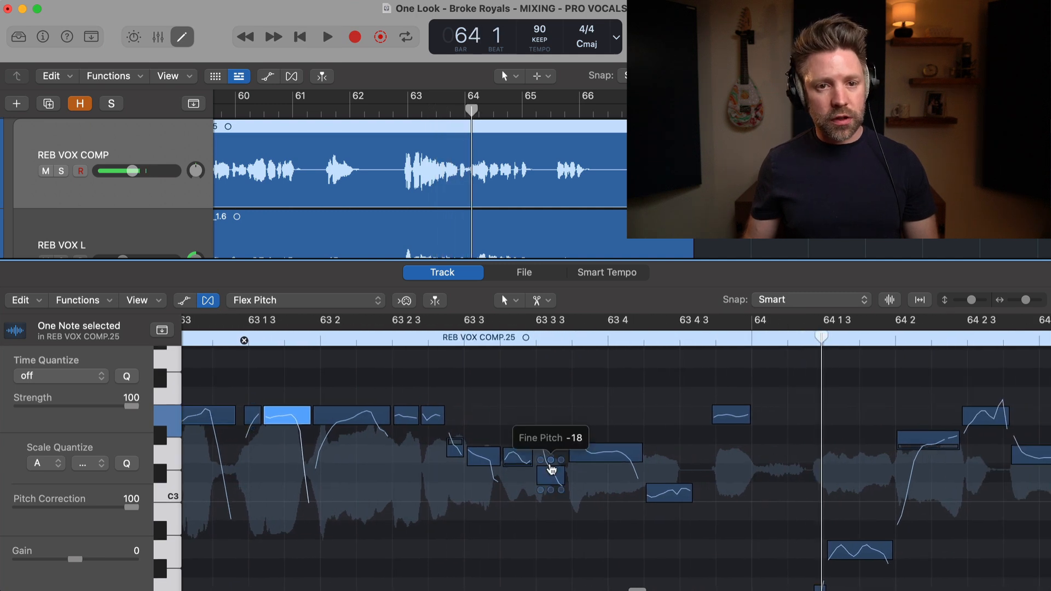
# Step: Play the notes around 64 2 with REB VOX COMP soloed, stop near 64 3, and turn the solo off
pyautogui.hscroll(5, 585, 492)
pyautogui.hscroll(2, 584, 495)
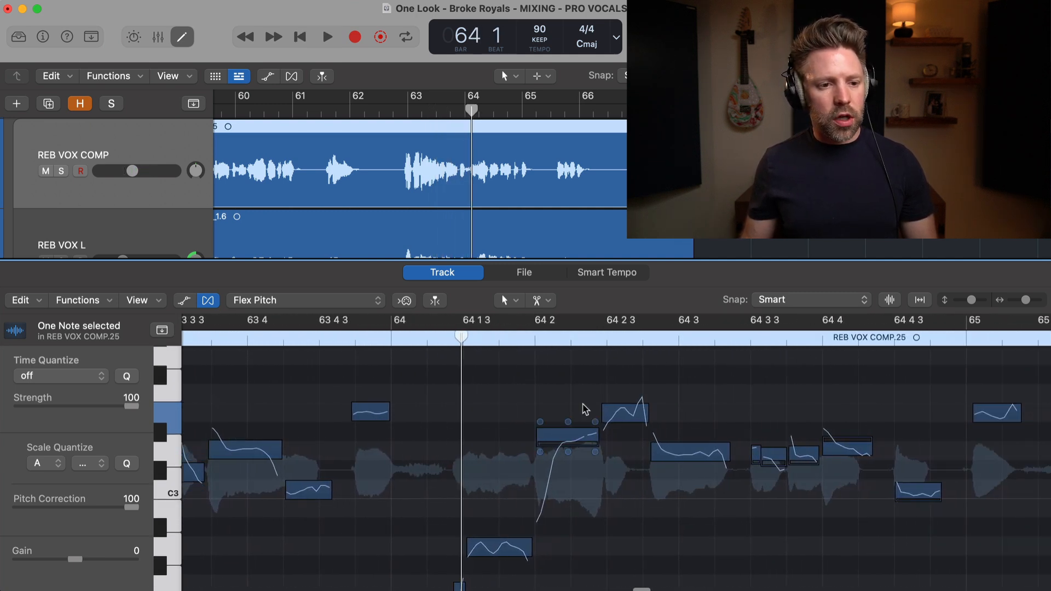
pyautogui.hotkey('ctrl', 's')
pyautogui.press('space')
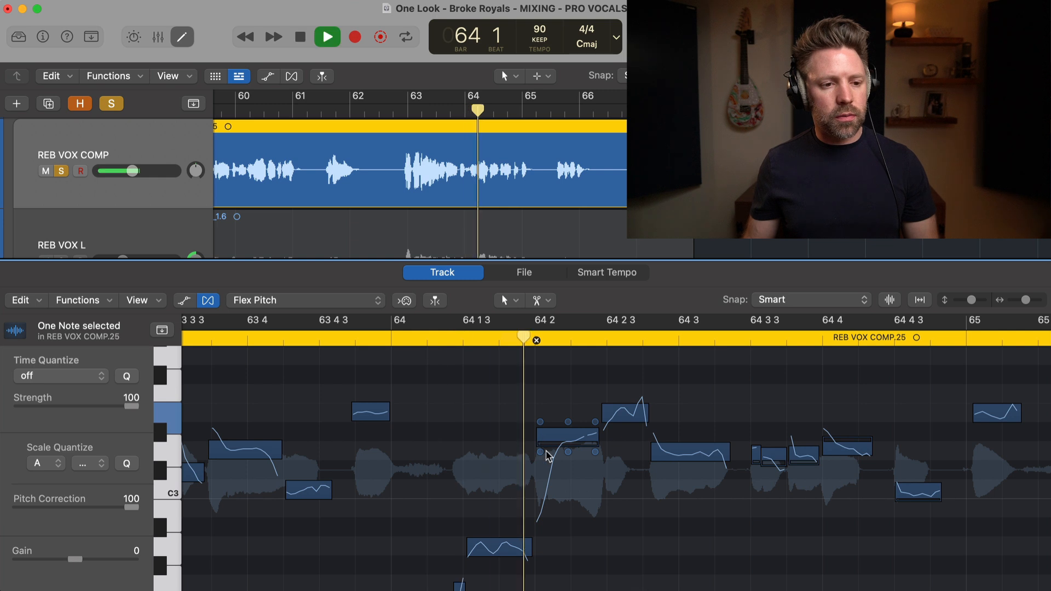
pyautogui.press('space')
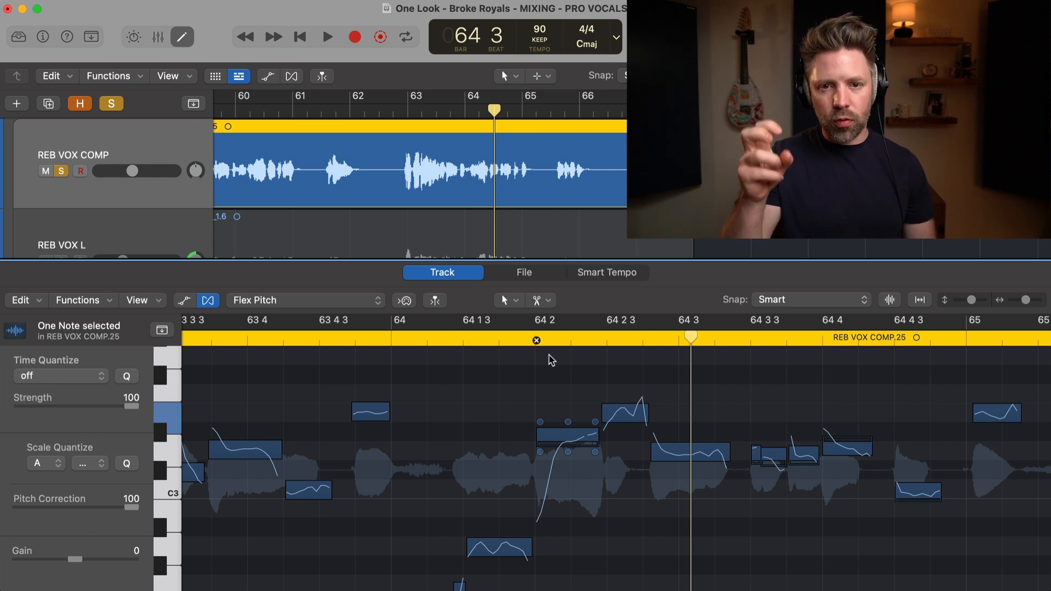
pyautogui.press('s')
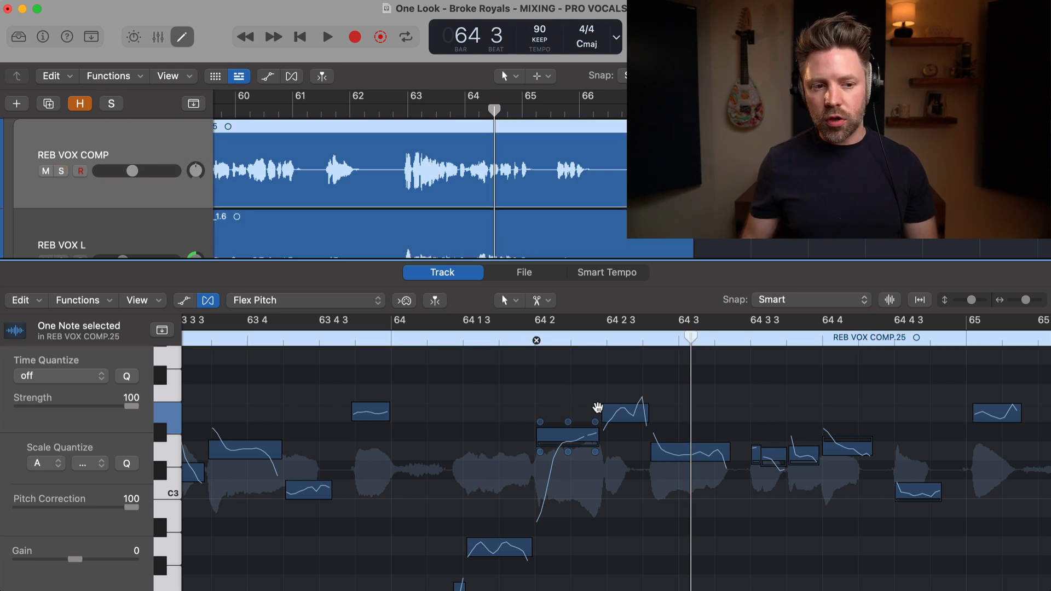
# Step: Snap the three neighbouring notes between 64 3 3 and 64 4 to perfect pitch and solo the track
pyautogui.hscroll(5, 594, 435)
pyautogui.moveTo(606, 448)
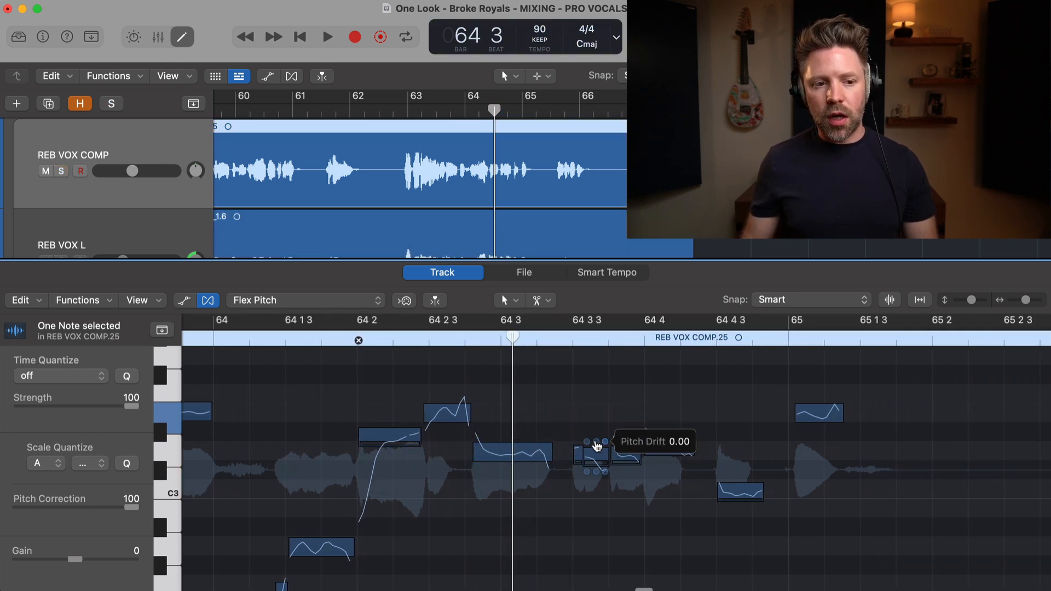
pyautogui.moveTo(584, 404); pyautogui.dragTo(693, 471)
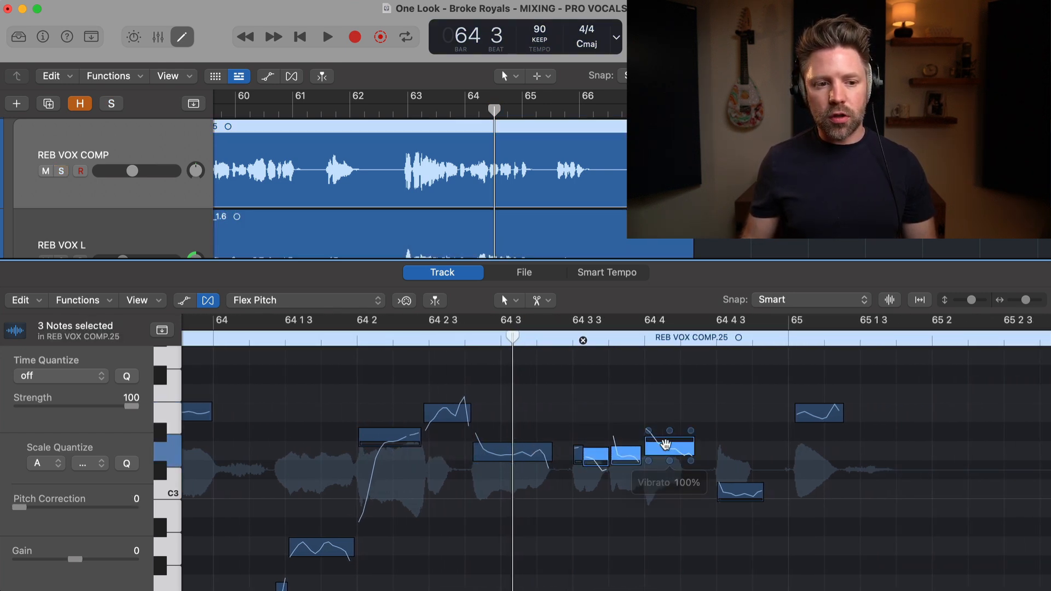
pyautogui.press('s')
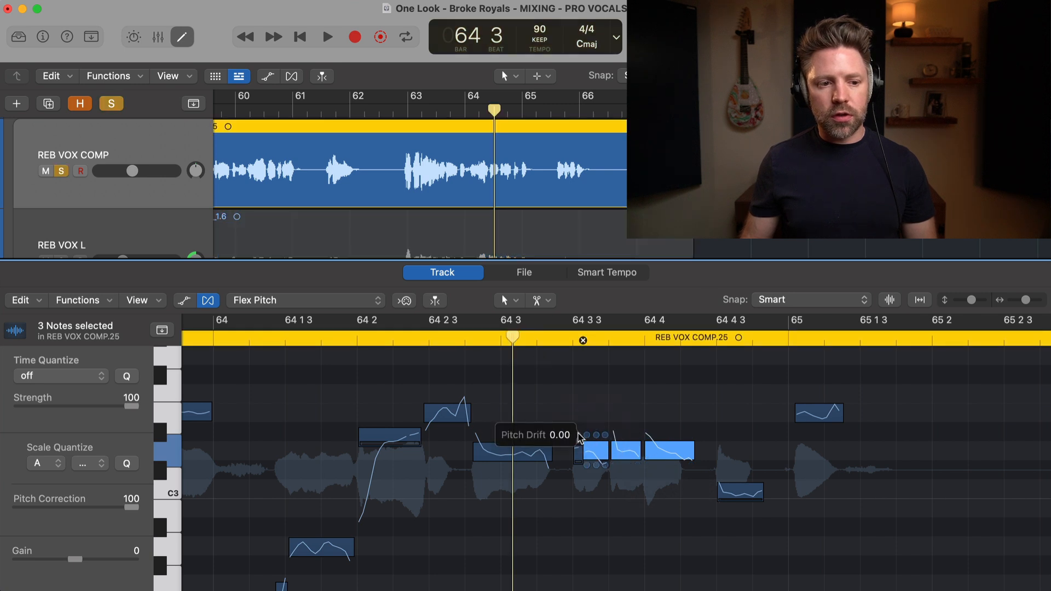
pyautogui.click(623, 504)
# Step: Play the end of bar 64 soloed, and replay it in the mix from around 64 2
pyautogui.press('space')
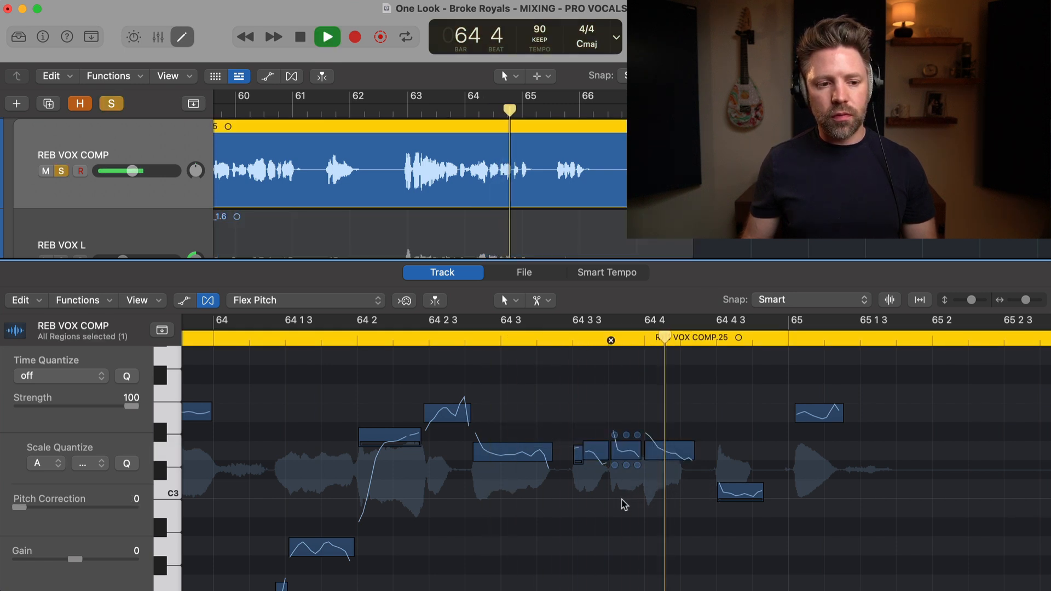
pyautogui.press('s')
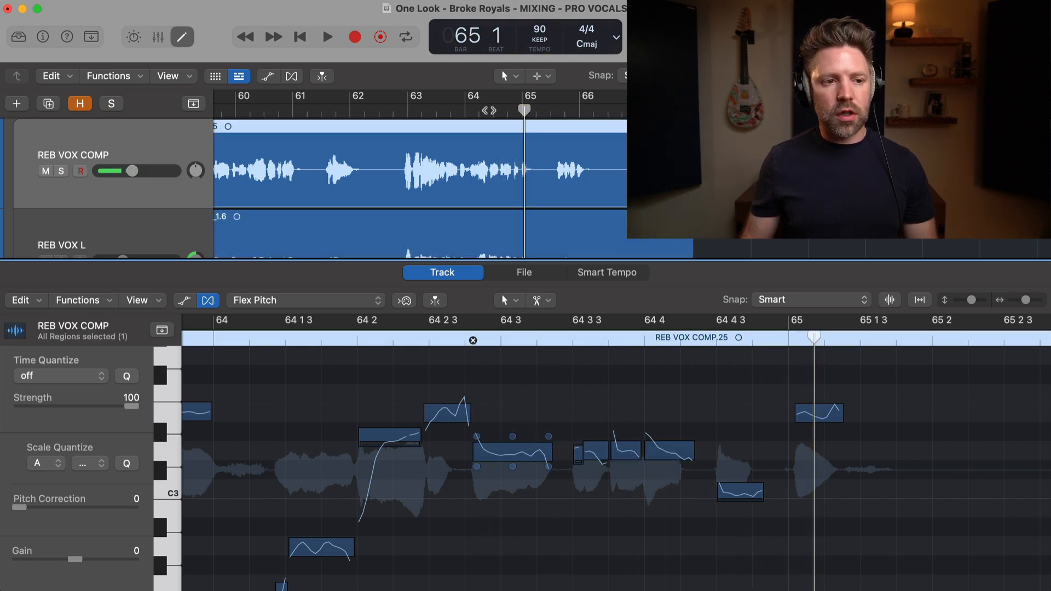
pyautogui.click(484, 111)
pyautogui.press('space')
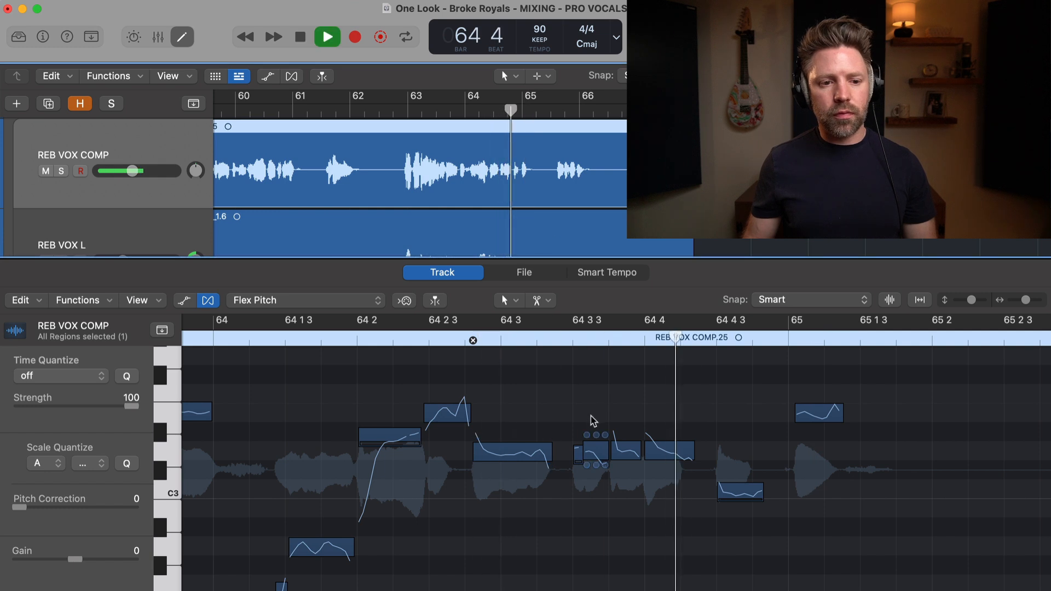
pyautogui.press('space')
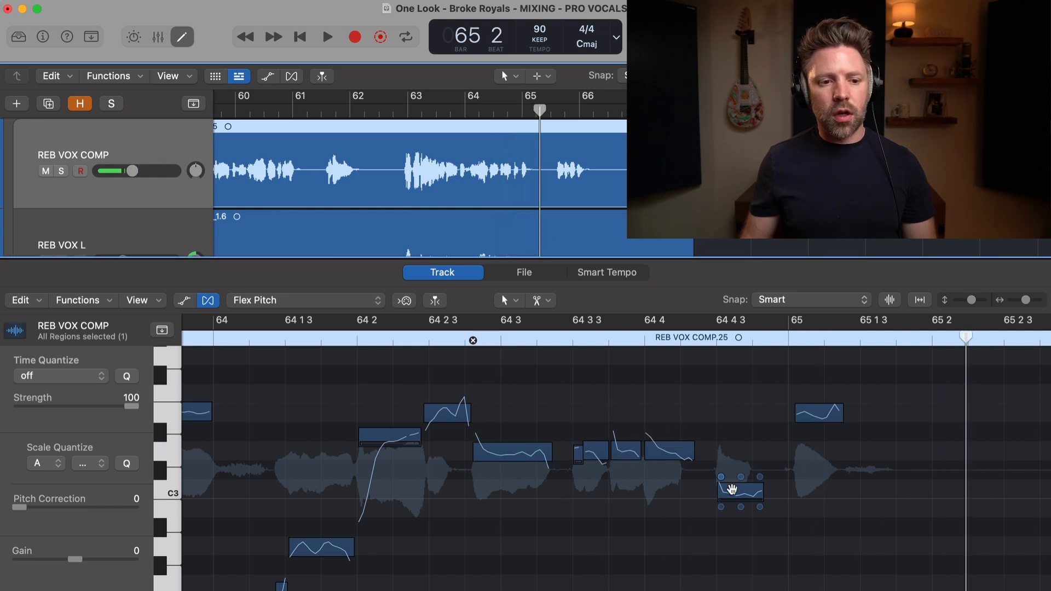
# Step: Set the pitch correction of the low note at 64 4 3 to 100 and play the phrase's ending
pyautogui.click(730, 489)
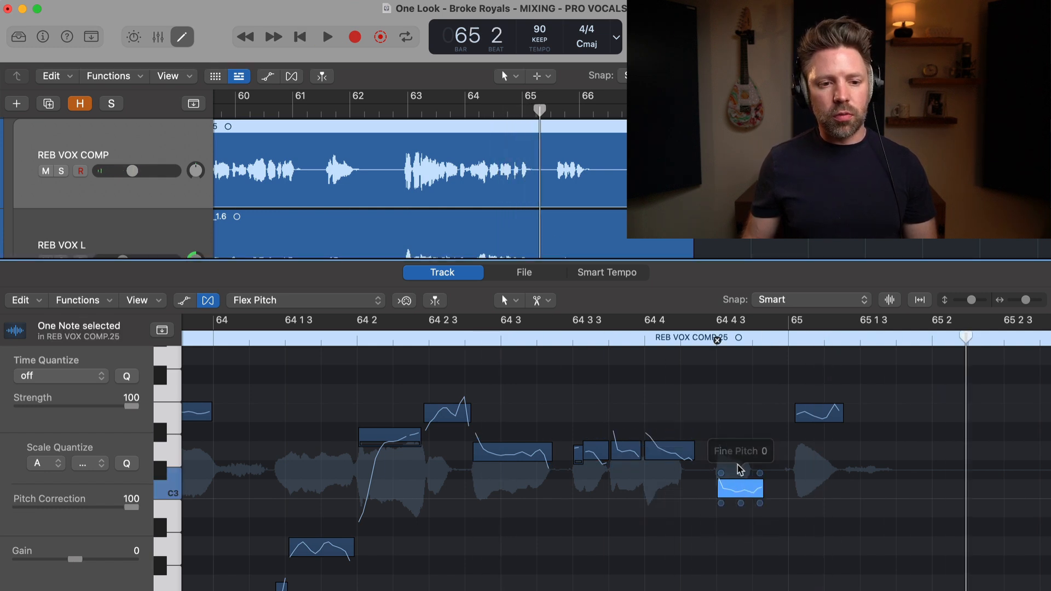
pyautogui.hscroll(3, 703, 395)
pyautogui.press('space')
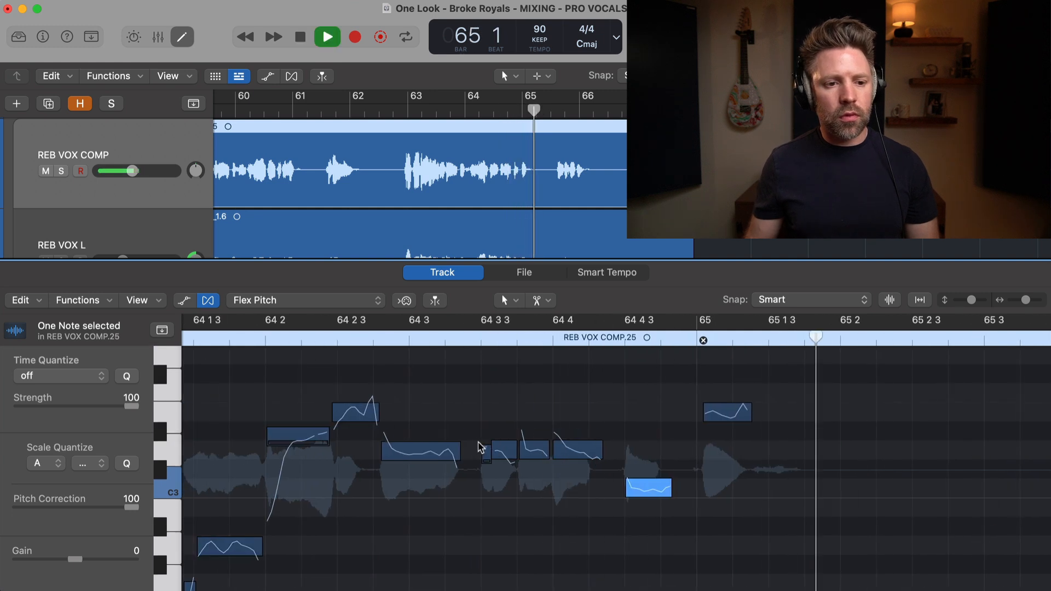
pyautogui.press('space')
# Step: Solo REB VOX COMP and play the end of the phrase from just after 64 3 into bar 65
pyautogui.hotkey('ctrl', 's')
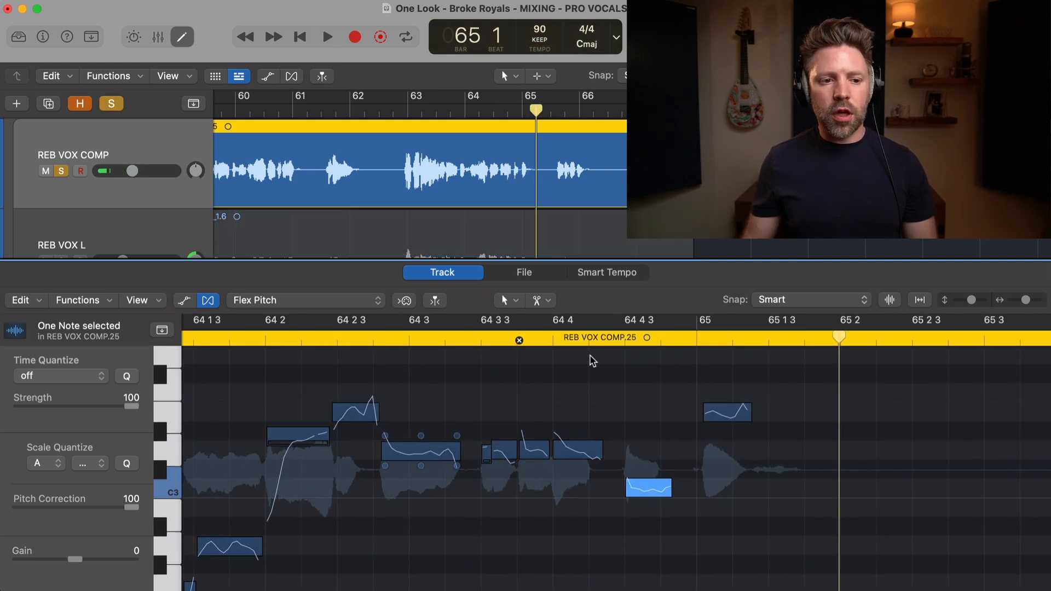
pyautogui.click(580, 341)
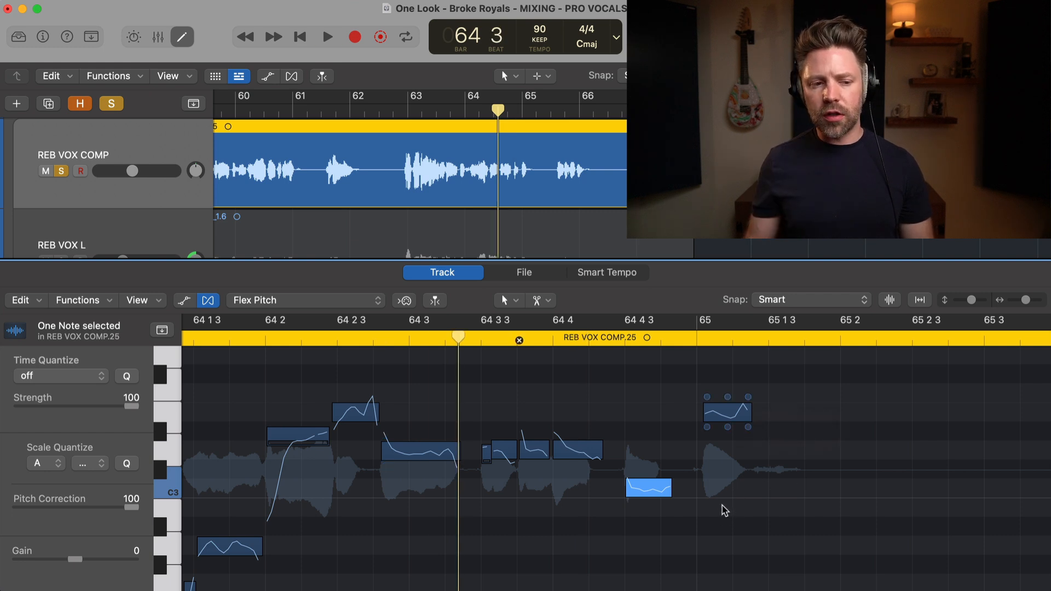
pyautogui.press('space')
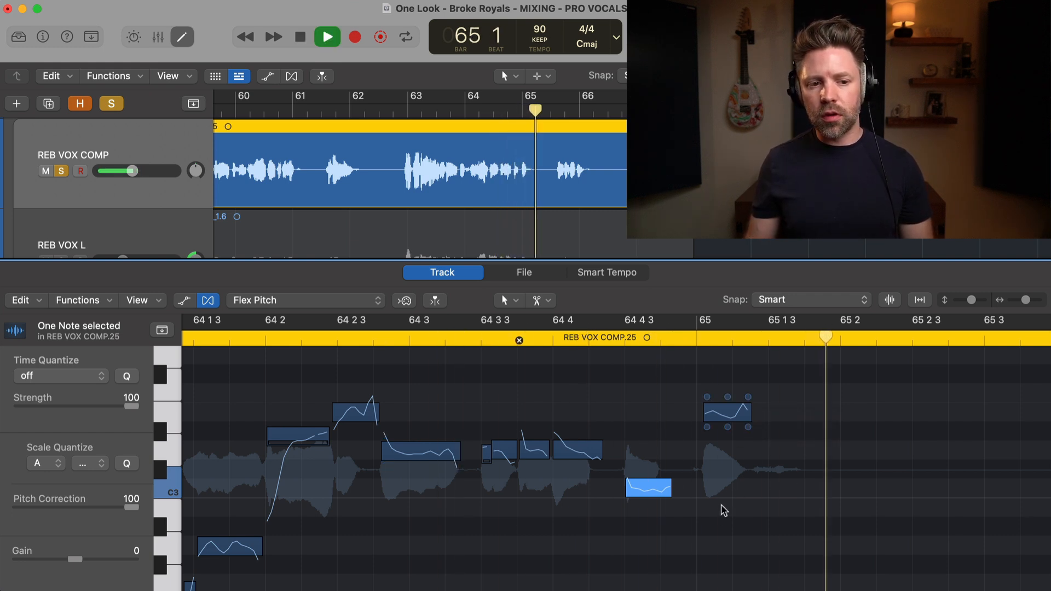
pyautogui.press('space')
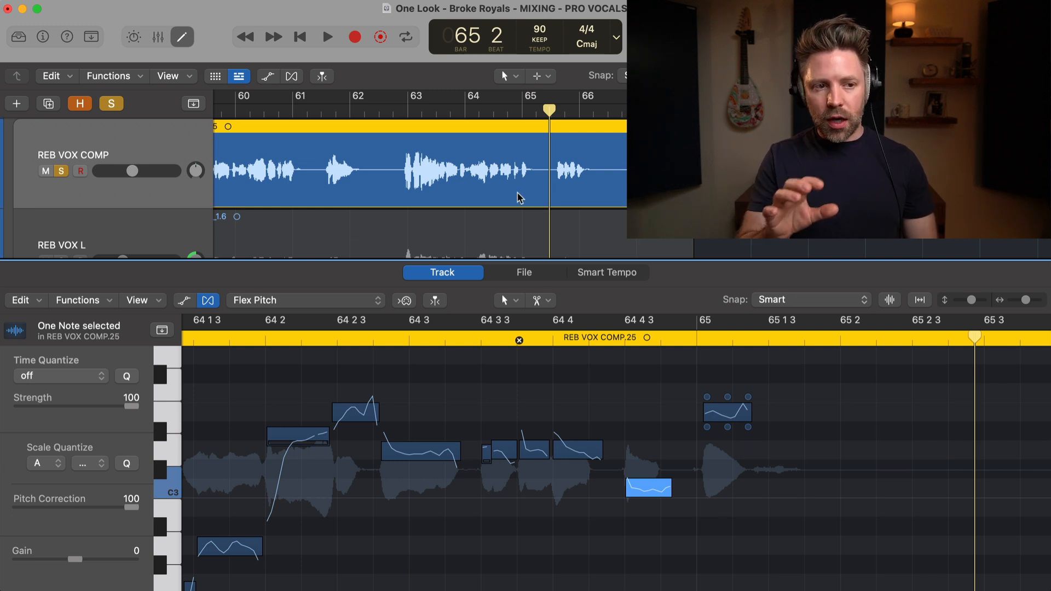
# Step: Move the start of the D3 note just before 64 3 slightly earlier, undoing a first try, and play from 64 2
pyautogui.scroll(-2, 444, 191)
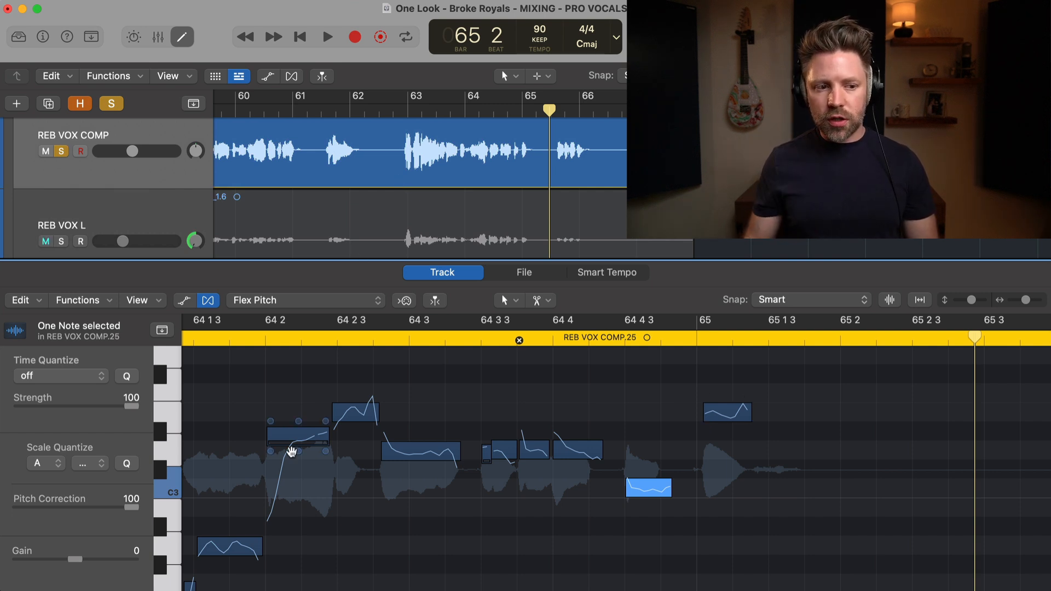
pyautogui.moveTo(388, 452); pyautogui.dragTo(379, 451)
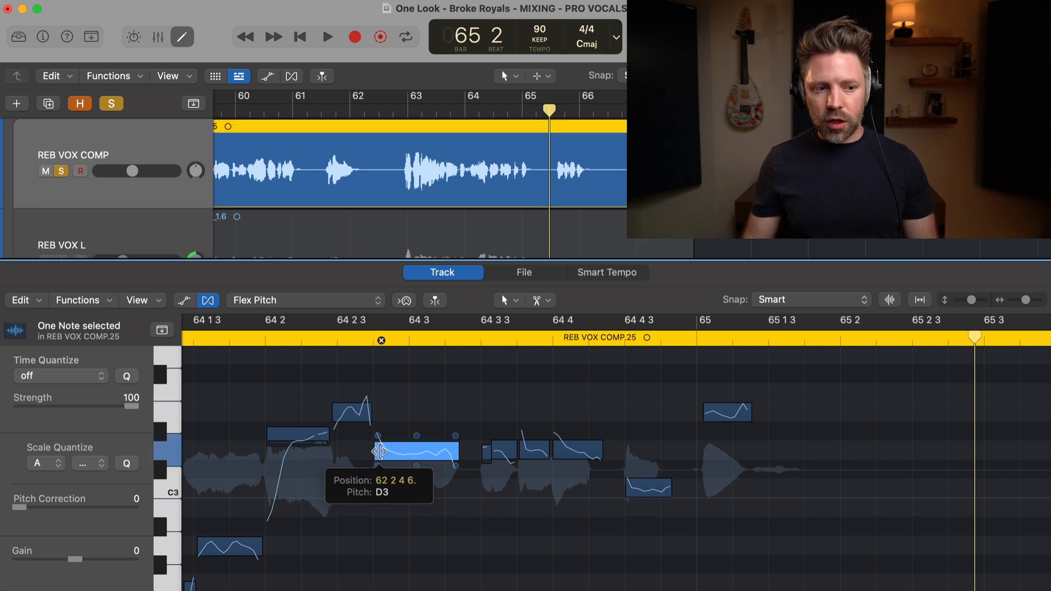
pyautogui.press('super+z')
pyautogui.moveTo(384, 453)
pyautogui.moveTo(386, 452); pyautogui.dragTo(374, 453)
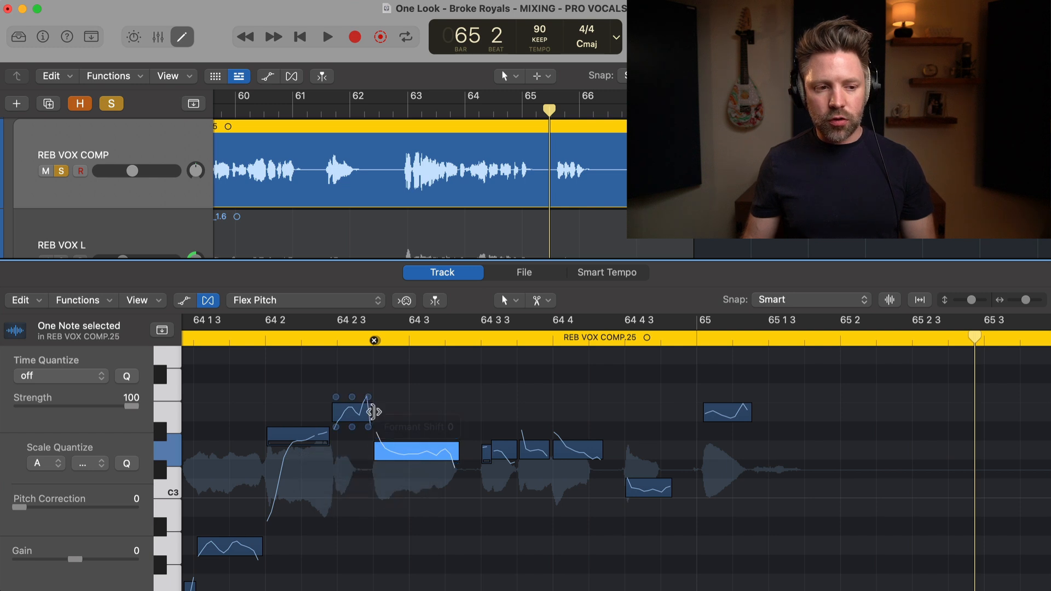
pyautogui.click(289, 336)
pyautogui.press('space')
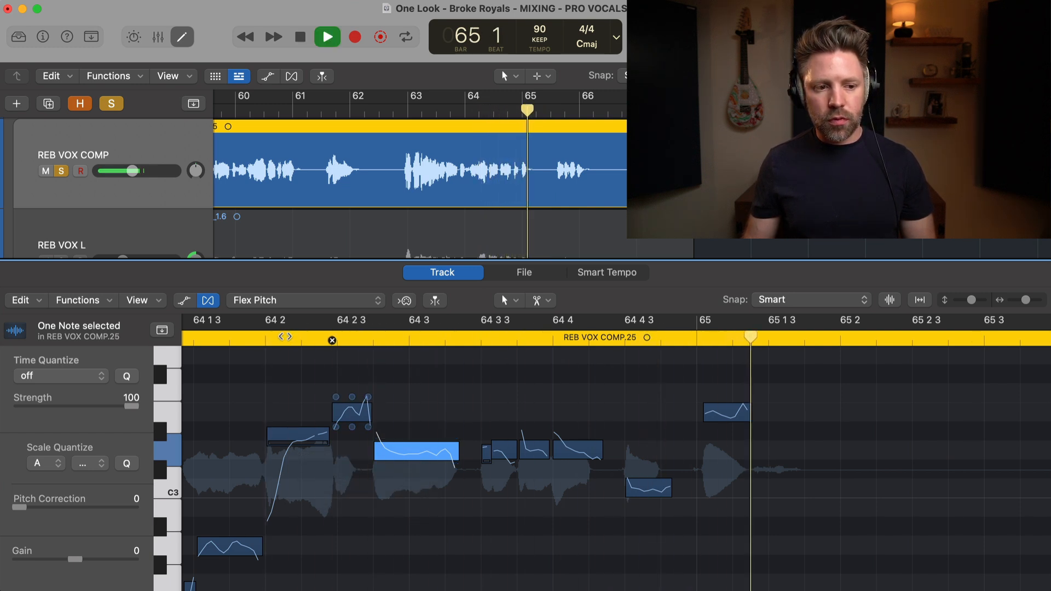
pyautogui.press('space')
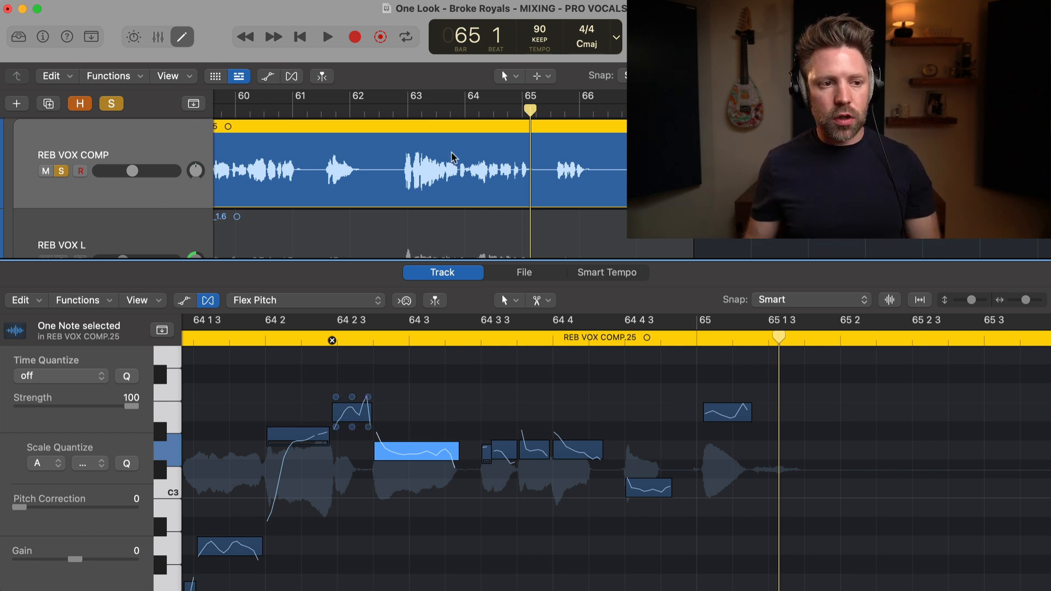
# Step: Place the playhead just before bar 63, select the REB VOX L track, and set its flex mode to Flex Pitch
pyautogui.click(405, 117)
pyautogui.scroll(-3, 222, 172)
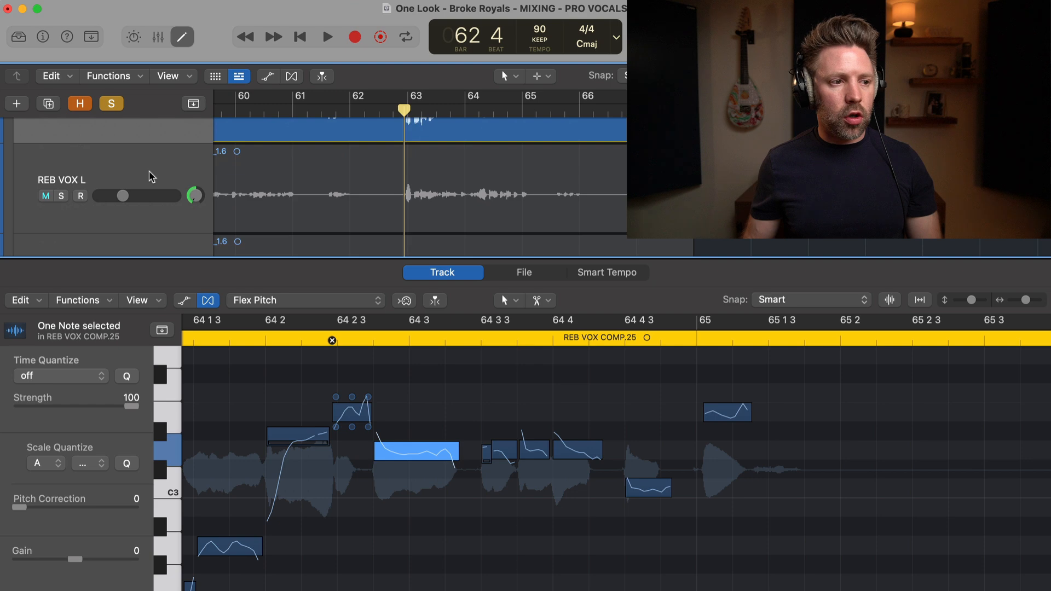
pyautogui.click(153, 179)
pyautogui.click(323, 425)
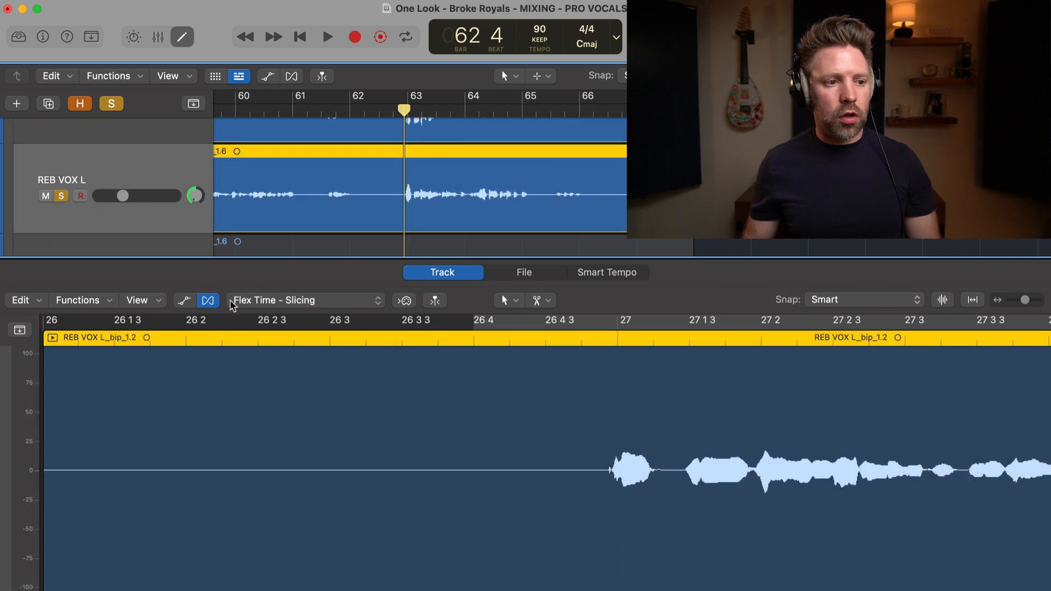
pyautogui.click(254, 301)
pyautogui.click(265, 243)
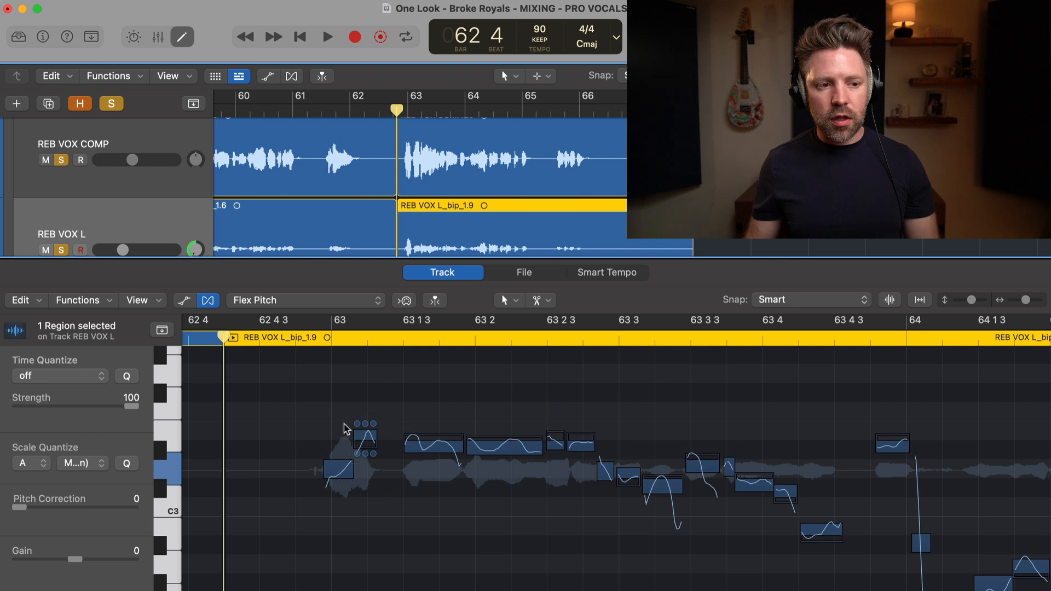
# Step: Compare the opening of the phrase with REB VOX COMP and move the first two REB VOX L notes at bar 63 to E3
pyautogui.press('Up')
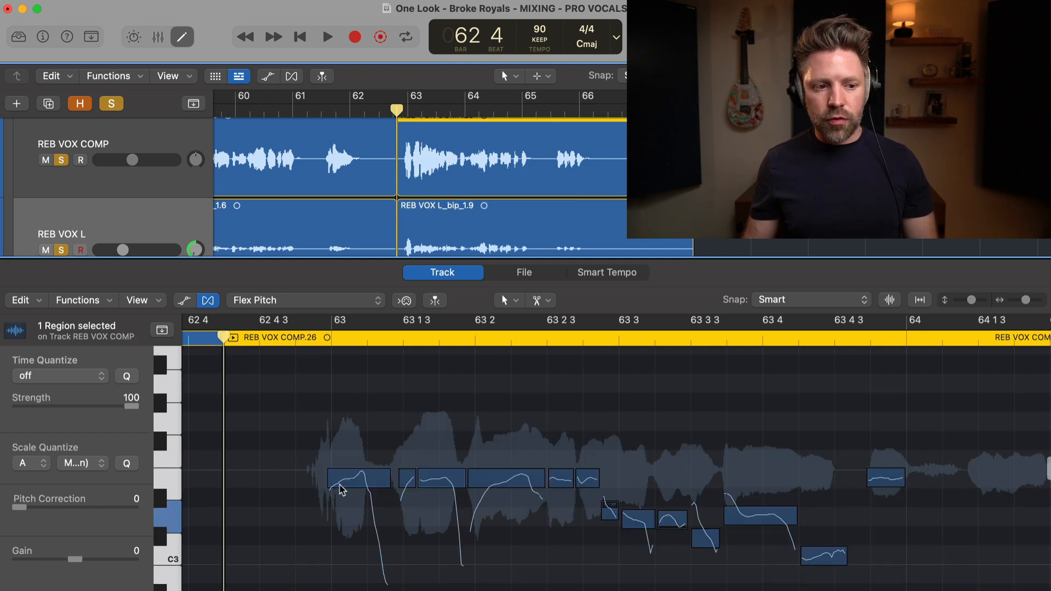
pyautogui.click(464, 241)
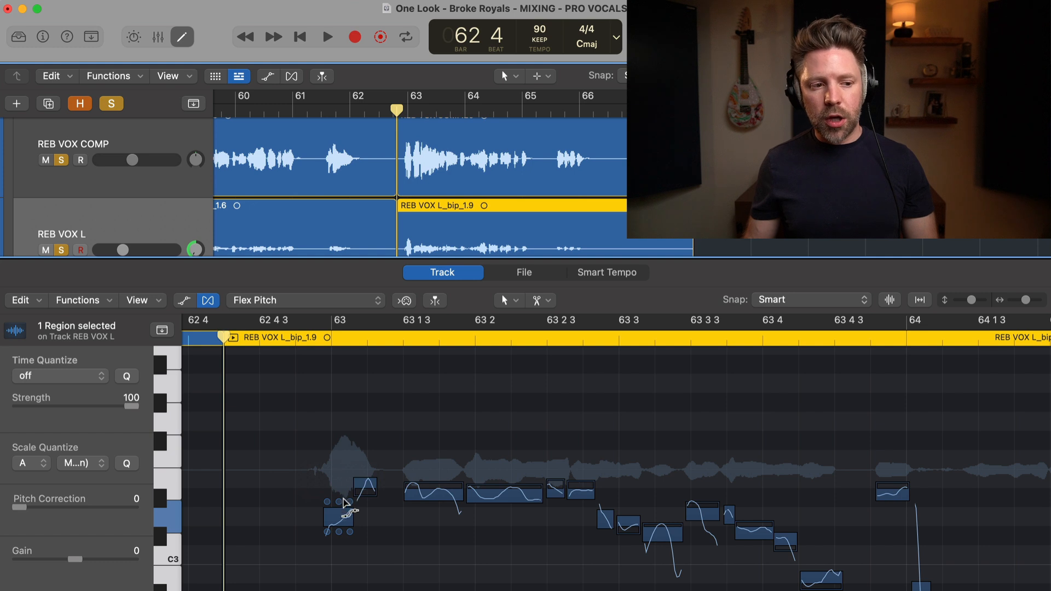
pyautogui.moveTo(343, 517); pyautogui.dragTo(367, 487)
# Step: Select the four REB VOX L notes between 63 1 3 and 63 3 and raise them together to E3
pyautogui.moveTo(399, 451); pyautogui.dragTo(572, 490)
pyautogui.doubleClick(441, 496)
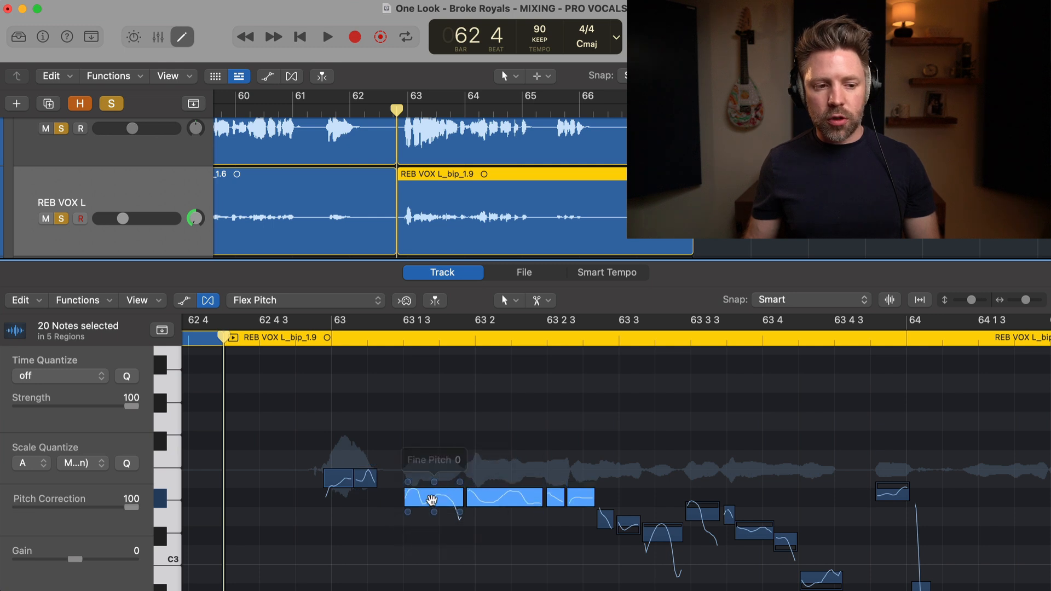
pyautogui.moveTo(433, 499); pyautogui.dragTo(427, 478)
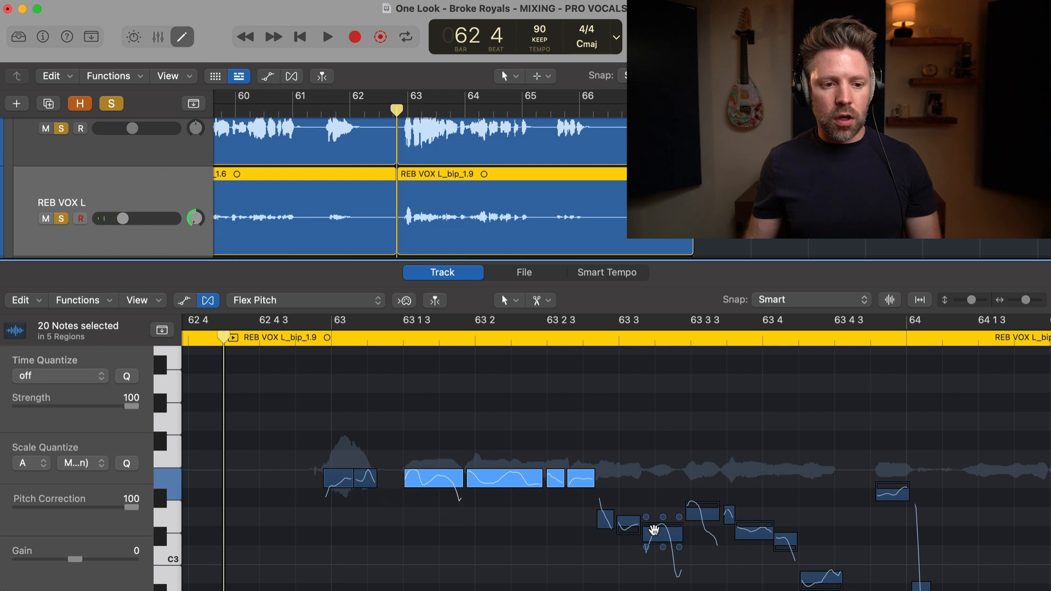
# Step: Tune the three REB VOX L notes from 63 3 to just past 63 3 3 to D3
pyautogui.click(659, 538)
pyautogui.moveTo(660, 529); pyautogui.dragTo(660, 511)
pyautogui.click(629, 520)
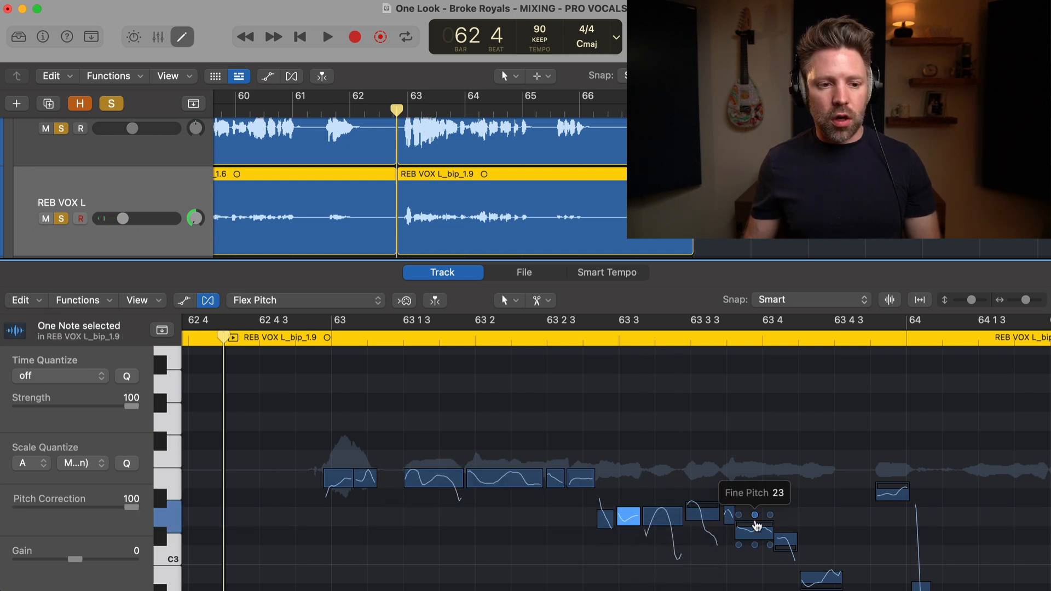
pyautogui.click(700, 511)
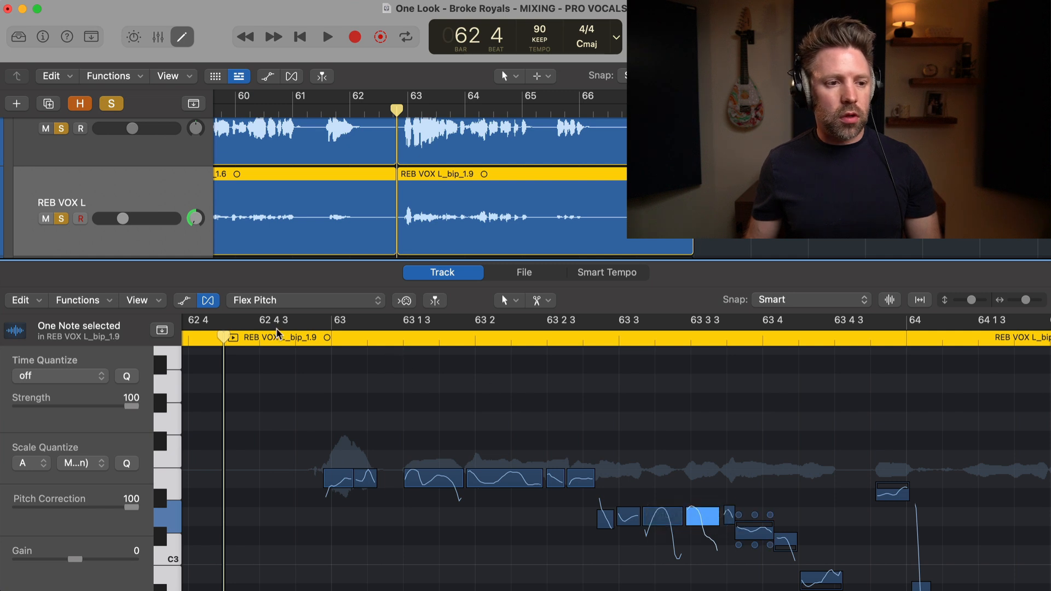
# Step: Play the phrase from just before bar 63 into the start of bar 64
pyautogui.press('space')
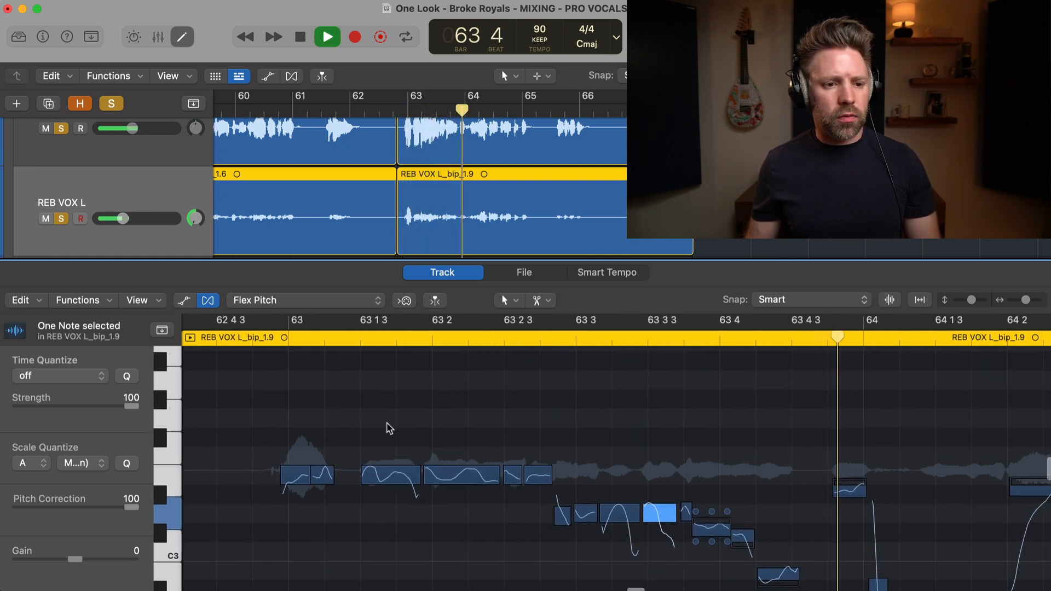
pyautogui.press('space')
pyautogui.hscroll(2, 638, 457)
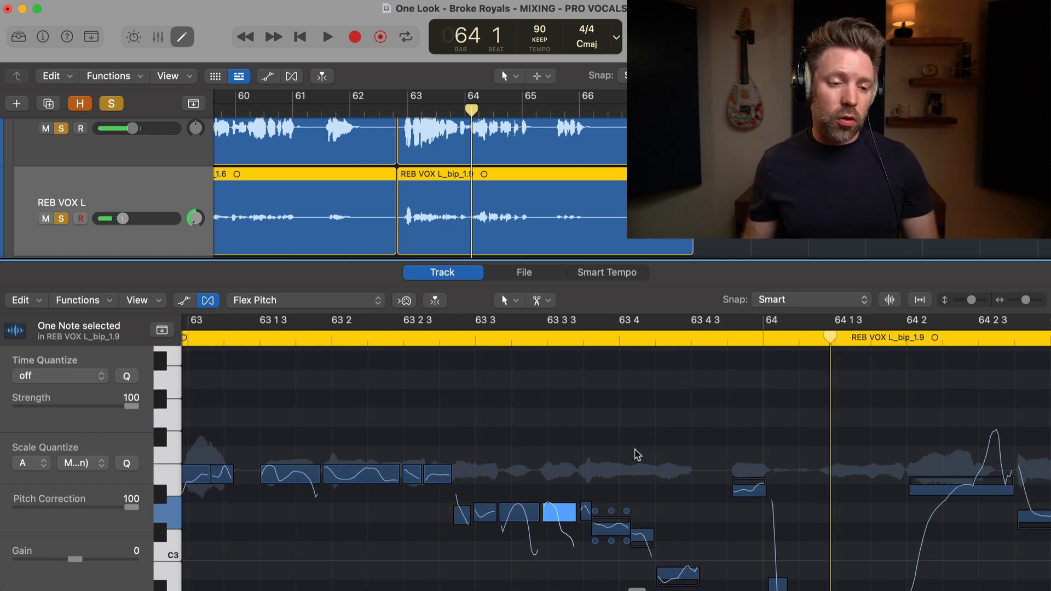
# Step: Place the playhead just after 63 3 3, compare with REB VOX COMP, and raise the REB VOX L note just before 63 4 to D3
pyautogui.click(580, 339)
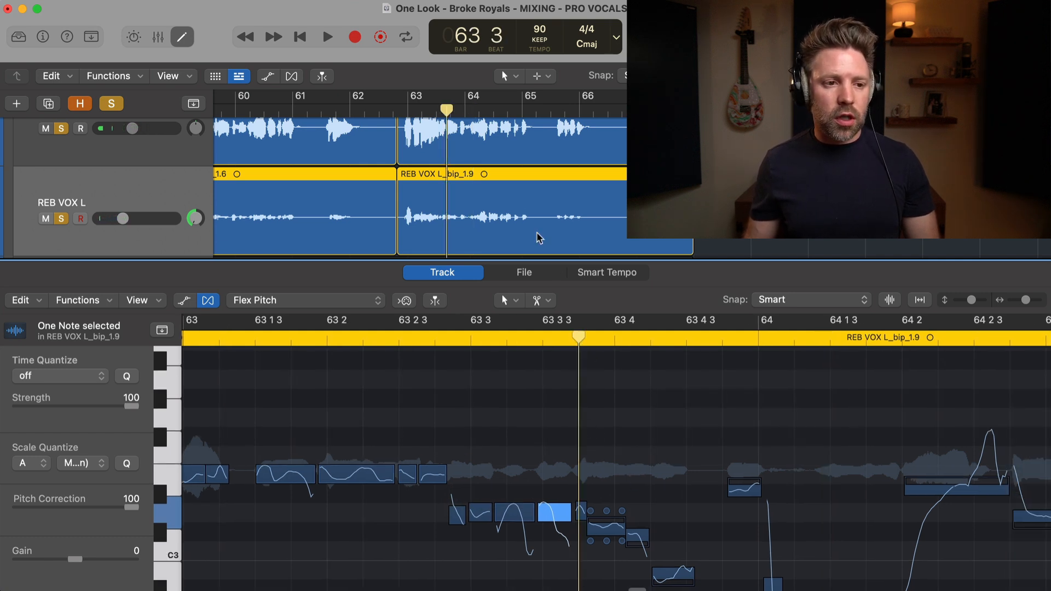
pyautogui.scroll(5, 528, 214)
pyautogui.click(524, 164)
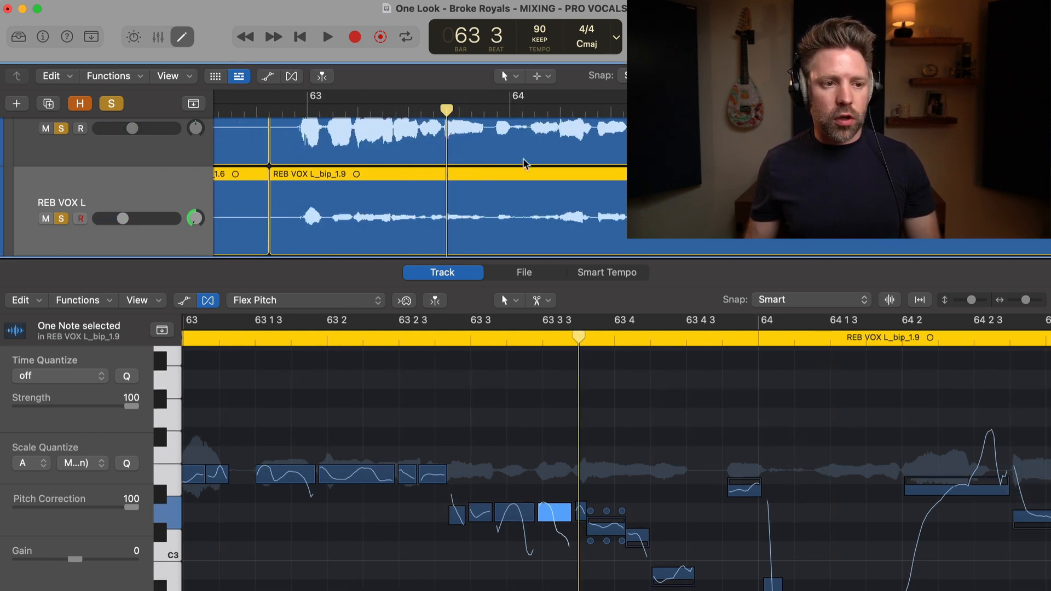
pyautogui.click(524, 159)
pyautogui.scroll(1, 525, 173)
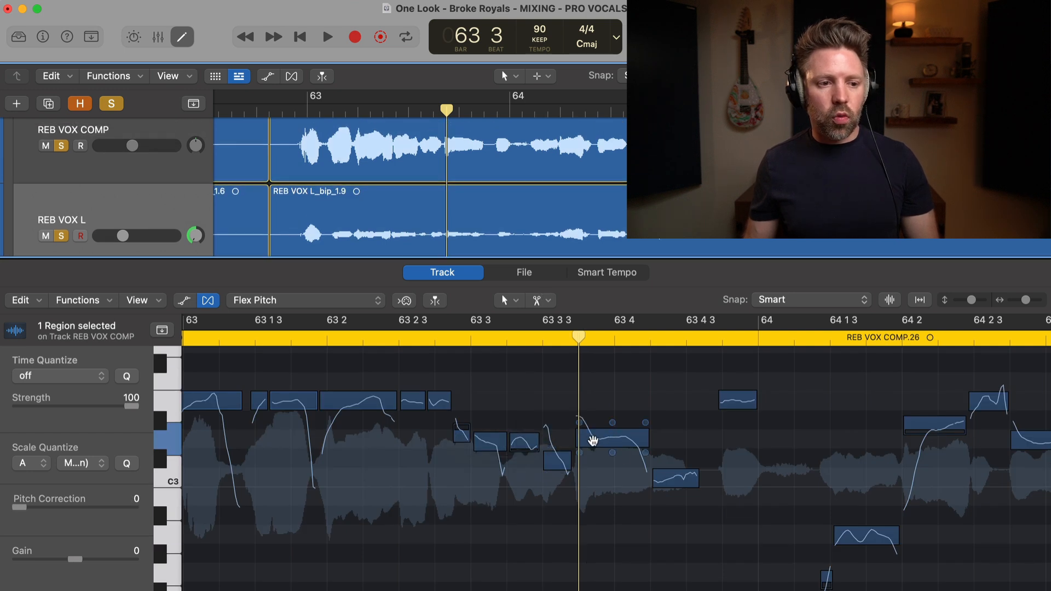
pyautogui.click(590, 210)
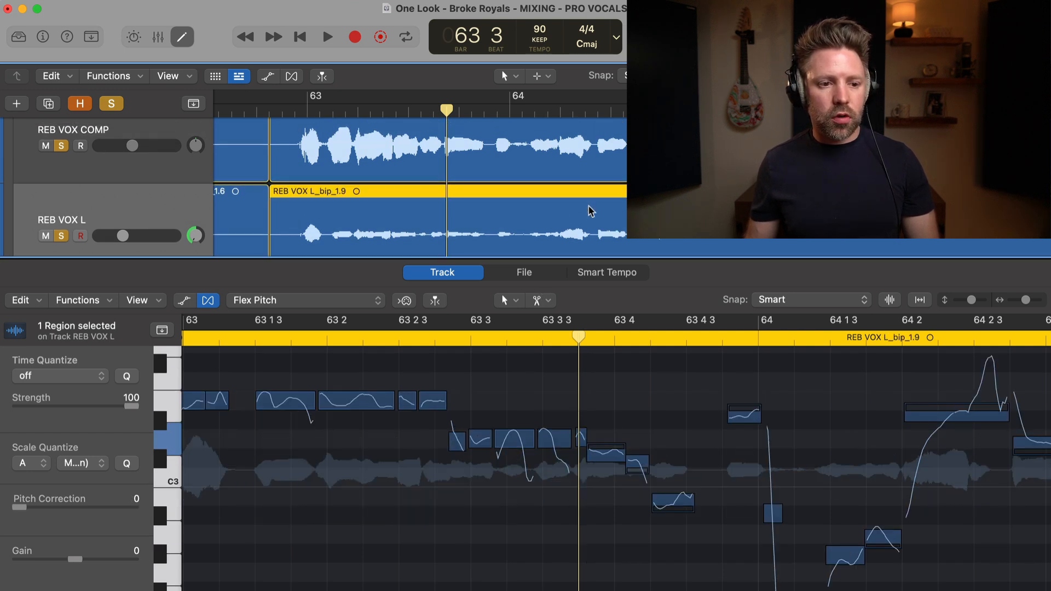
pyautogui.click(602, 453)
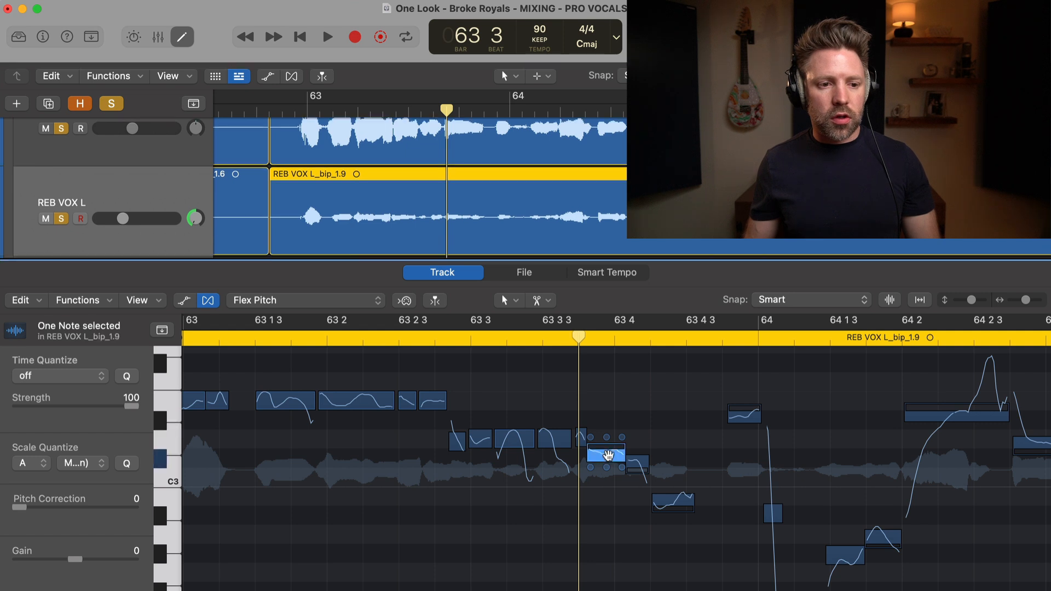
pyautogui.moveTo(604, 457); pyautogui.dragTo(606, 437)
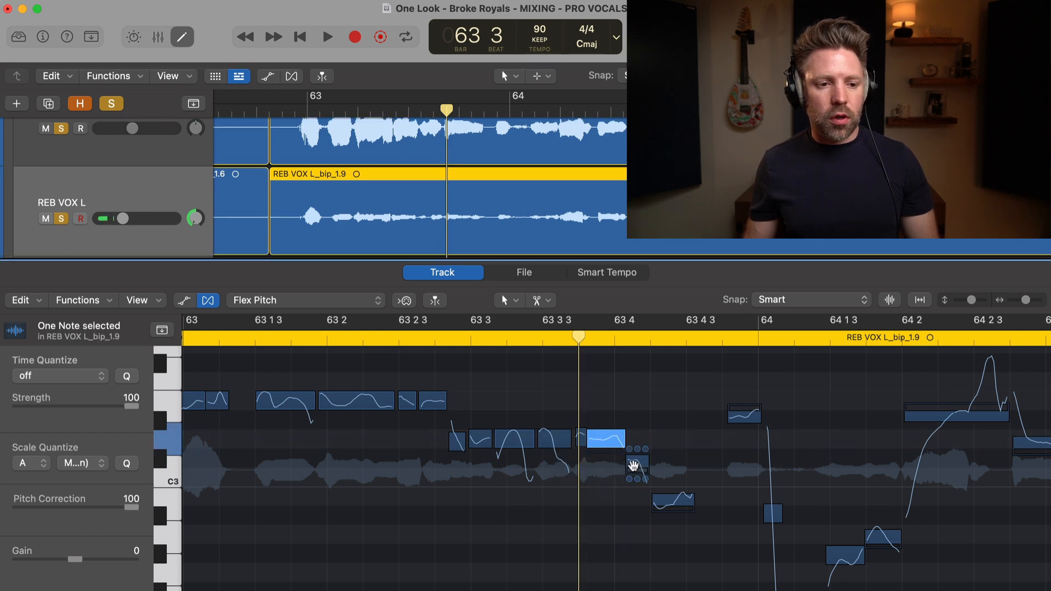
# Step: Compare with REB VOX COMP, move the short REB VOX L note at 63 4 to D3 after trying C3, and play from just before 63 3 3
pyautogui.click(597, 147)
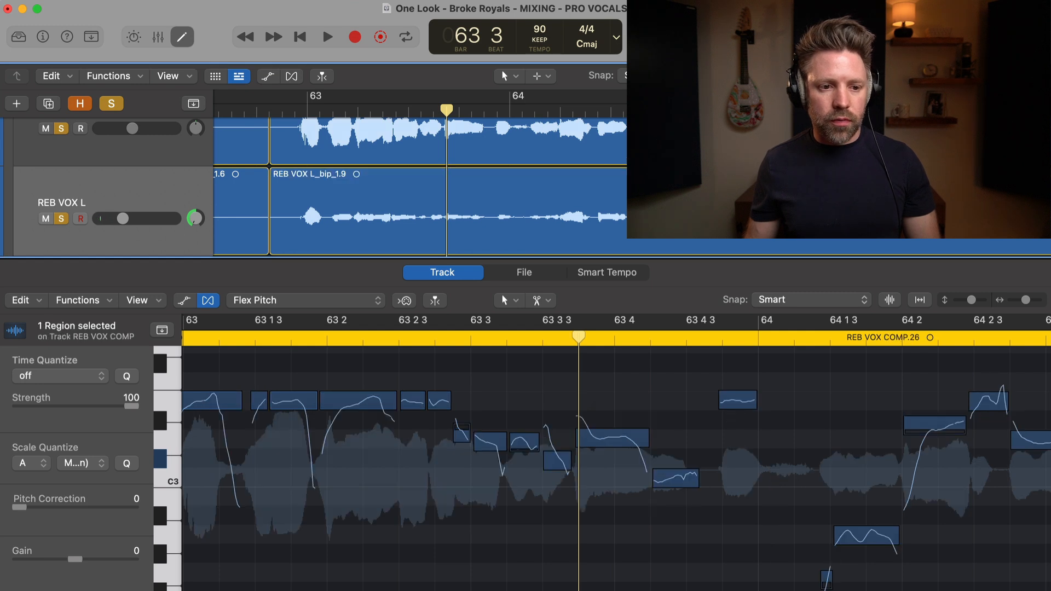
pyautogui.click(634, 211)
pyautogui.click(635, 457)
pyautogui.moveTo(637, 460); pyautogui.dragTo(637, 478)
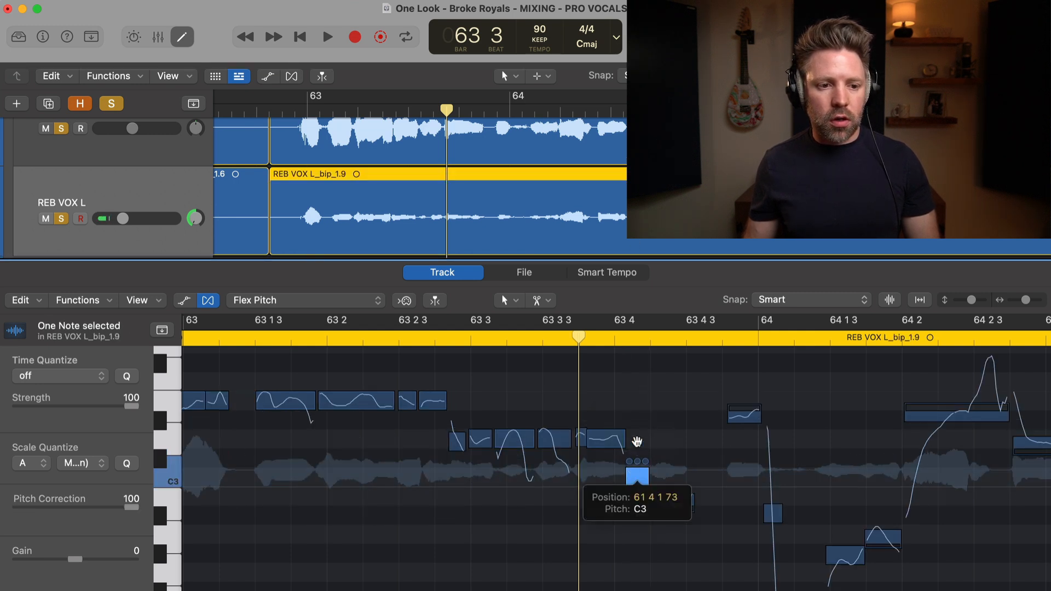
pyautogui.press('space')
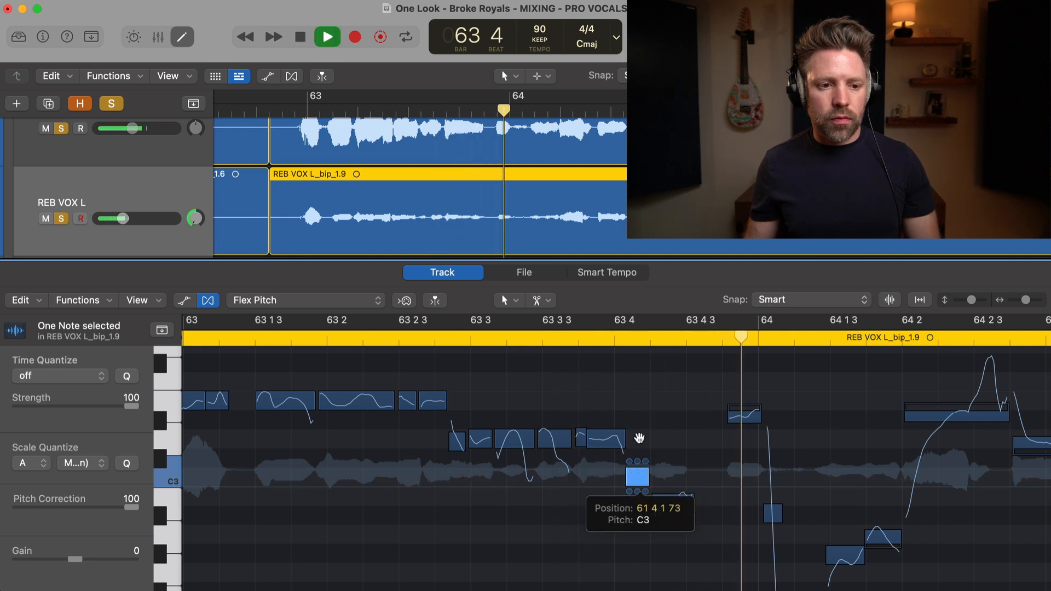
pyautogui.moveTo(640, 438); pyautogui.dragTo(639, 437)
pyautogui.press('space')
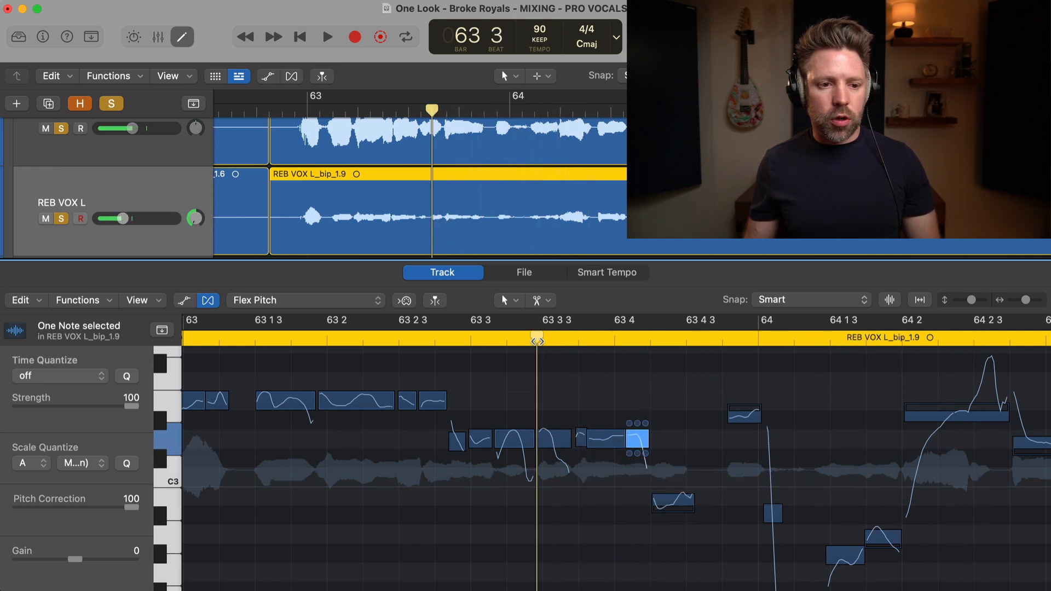
pyautogui.press('space')
pyautogui.press('space')
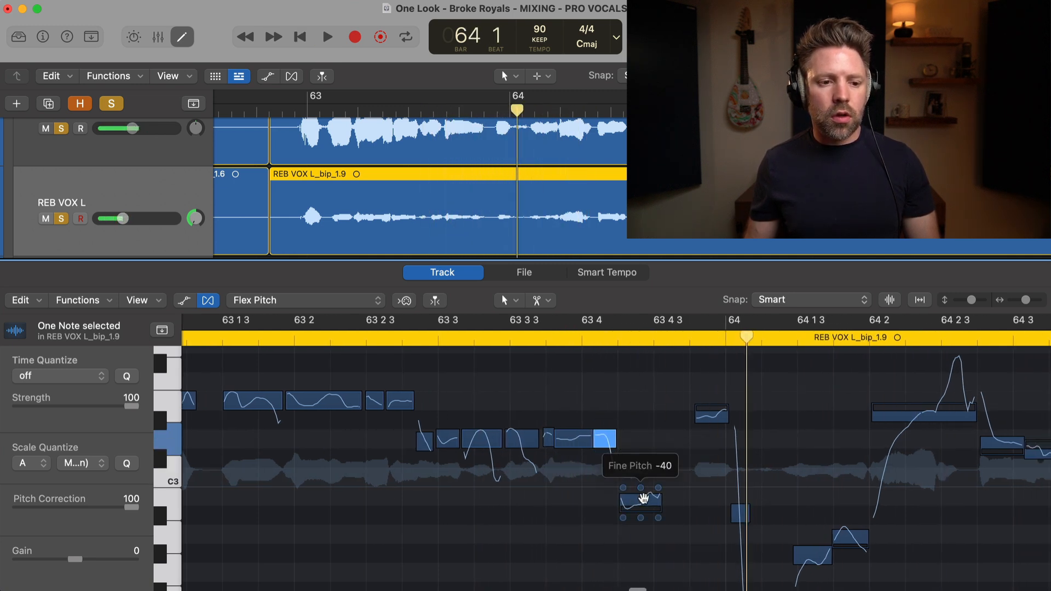
# Step: Align the playhead with the low note after 63 4, compare with REB VOX COMP, raise that REB VOX L note to C3, and play it
pyautogui.click(645, 502)
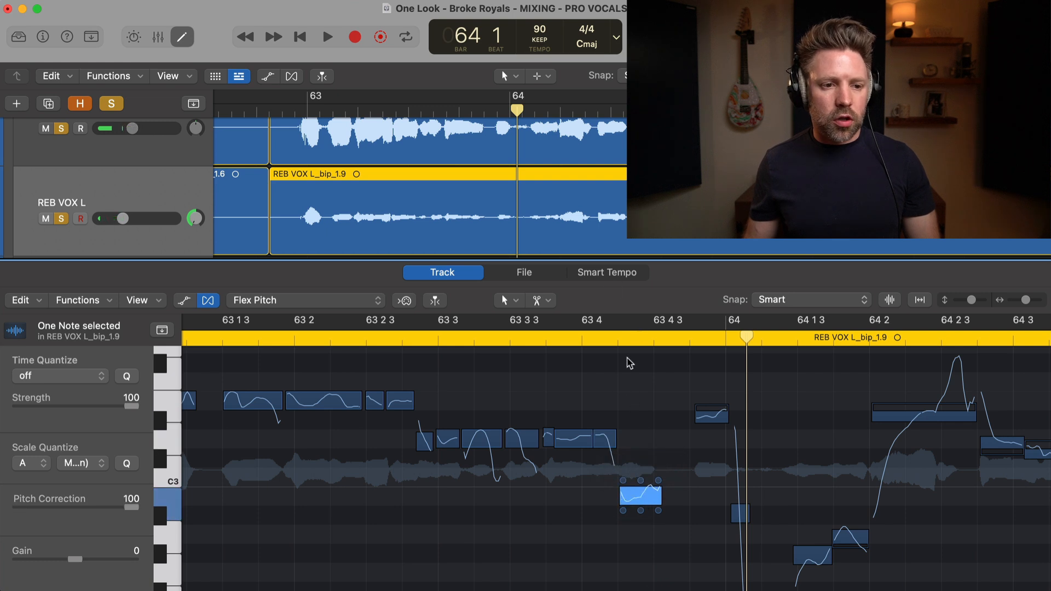
pyautogui.click(614, 336)
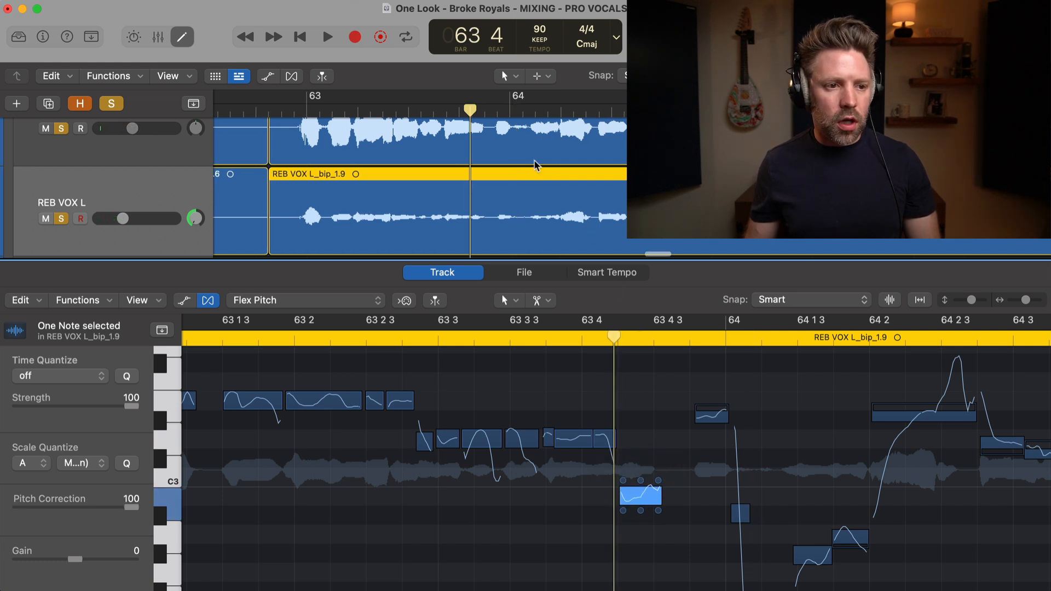
pyautogui.scroll(6, 535, 165)
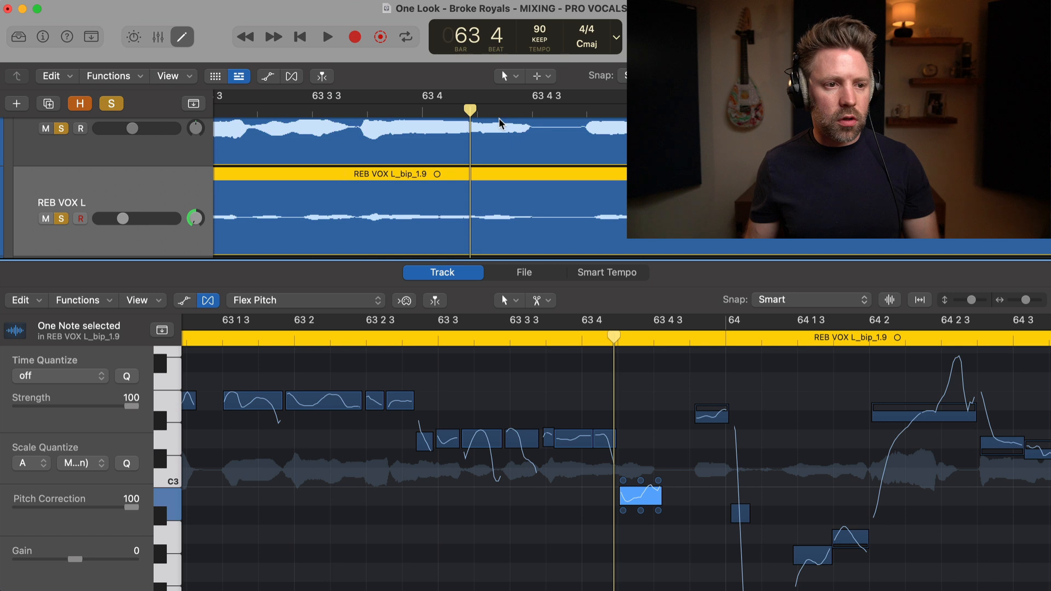
pyautogui.moveTo(474, 113)
pyautogui.mouseDown()
pyautogui.moveTo(363, 111)
pyautogui.moveTo(506, 112)
pyautogui.moveTo(474, 115)
pyautogui.moveTo(482, 121)
pyautogui.mouseUp()
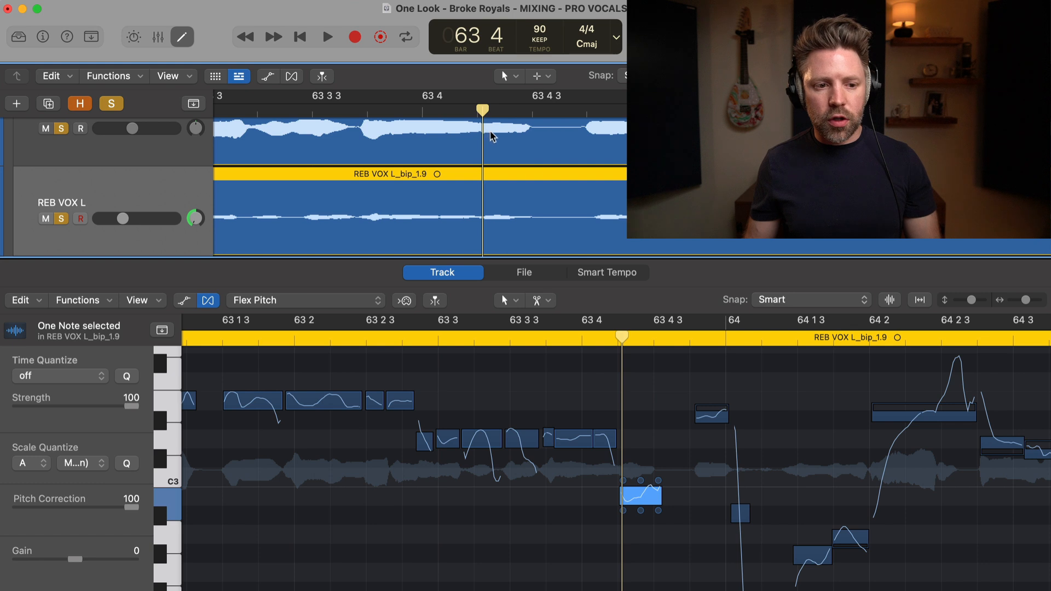
pyautogui.press('Up')
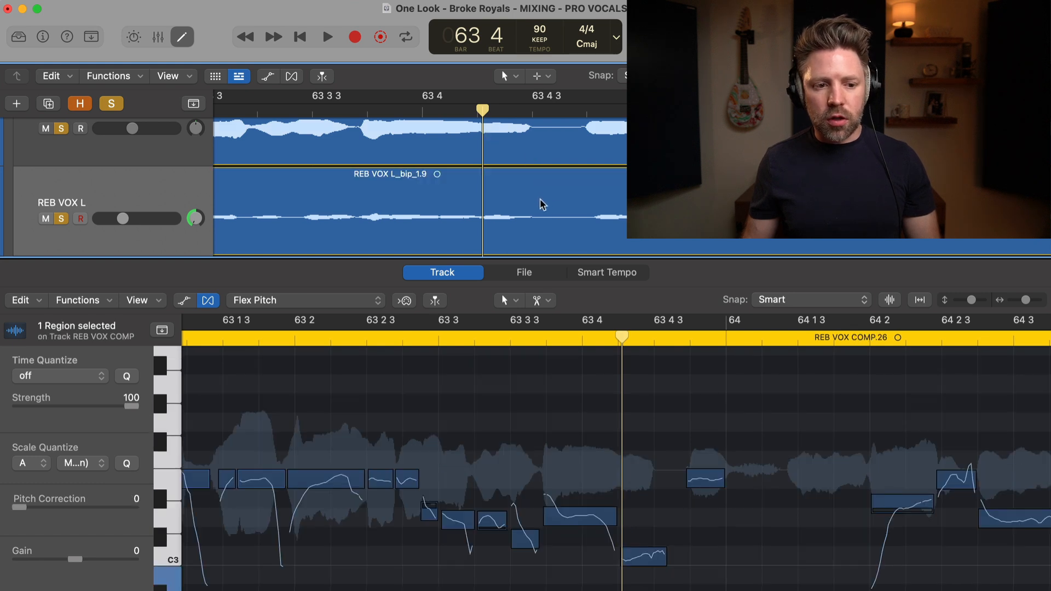
pyautogui.press('Down')
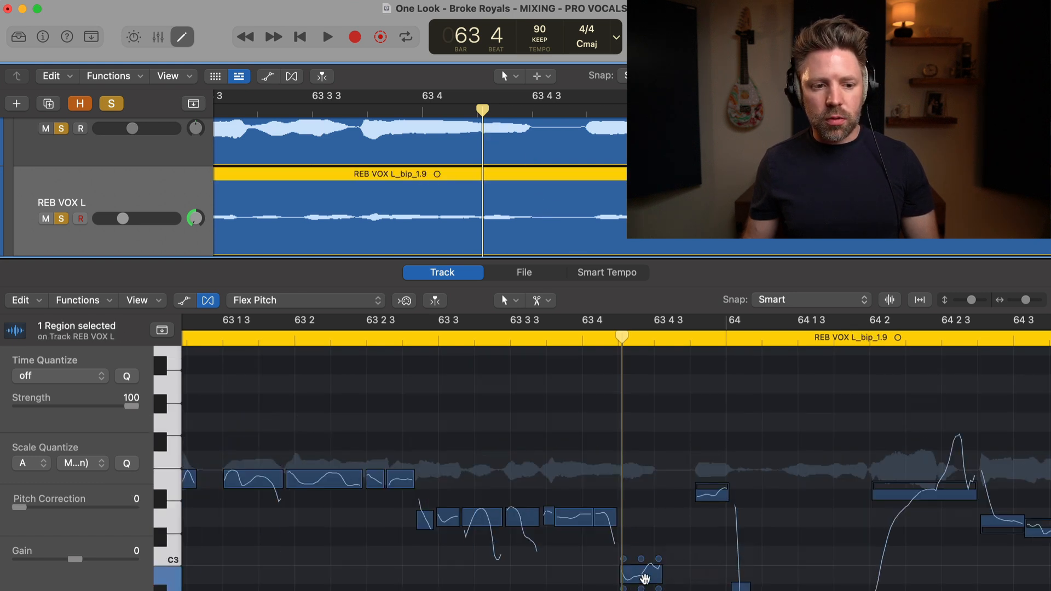
pyautogui.moveTo(644, 565); pyautogui.dragTo(644, 546)
pyautogui.press('space')
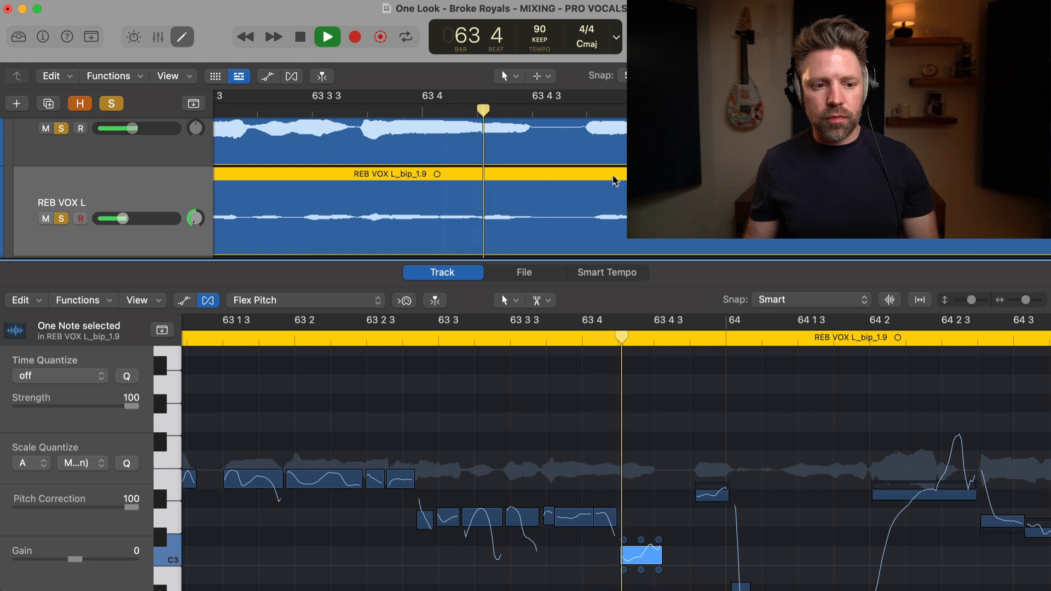
pyautogui.press('space')
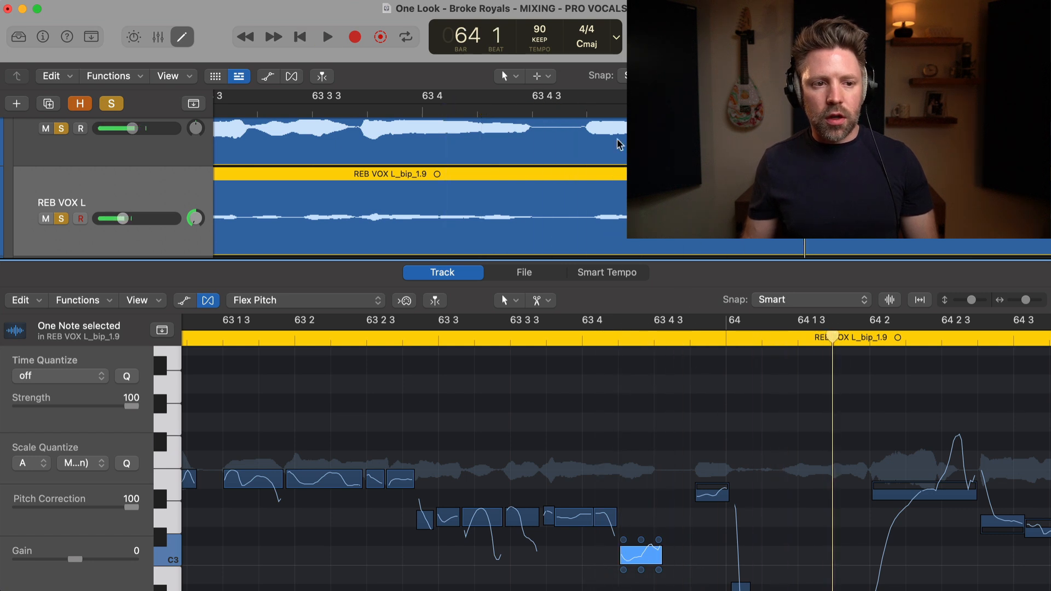
# Step: Place the playhead just before bar 64, compare with REB VOX COMP, and raise the REB VOX L note there to E3
pyautogui.moveTo(832, 336); pyautogui.dragTo(689, 337)
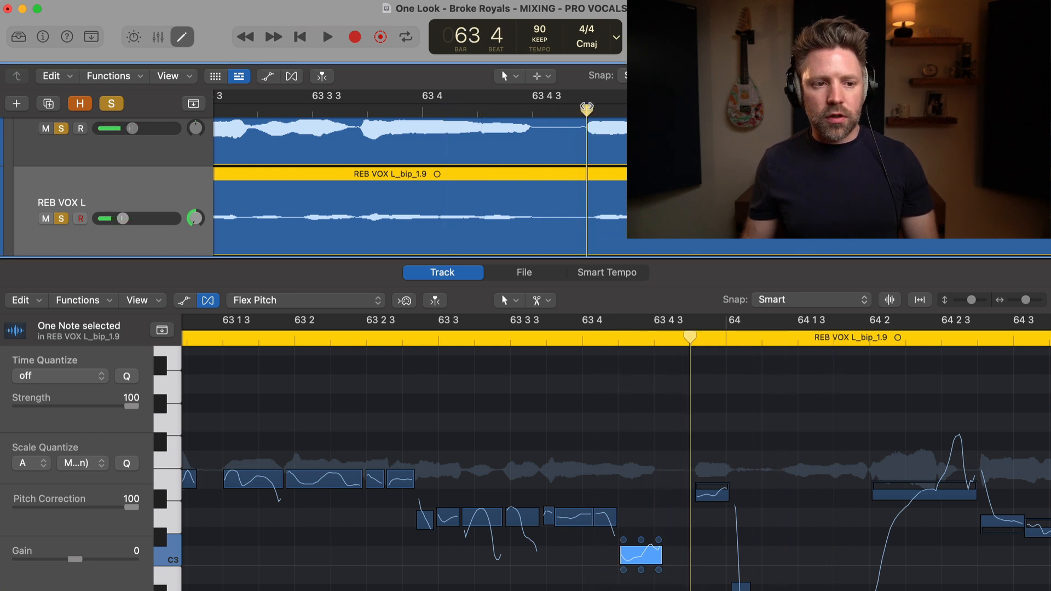
pyautogui.click(710, 500)
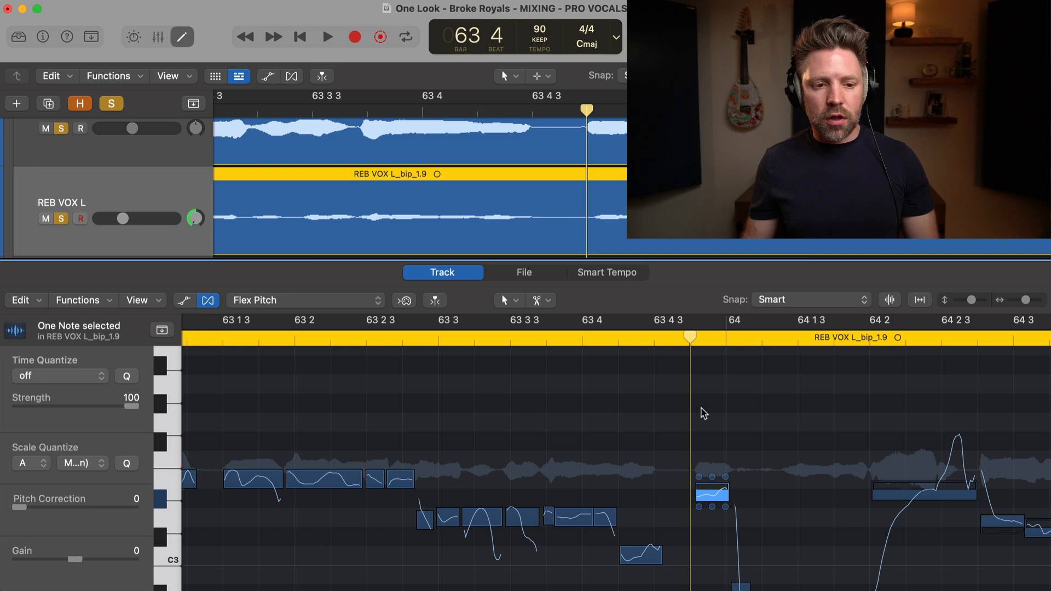
pyautogui.click(596, 190)
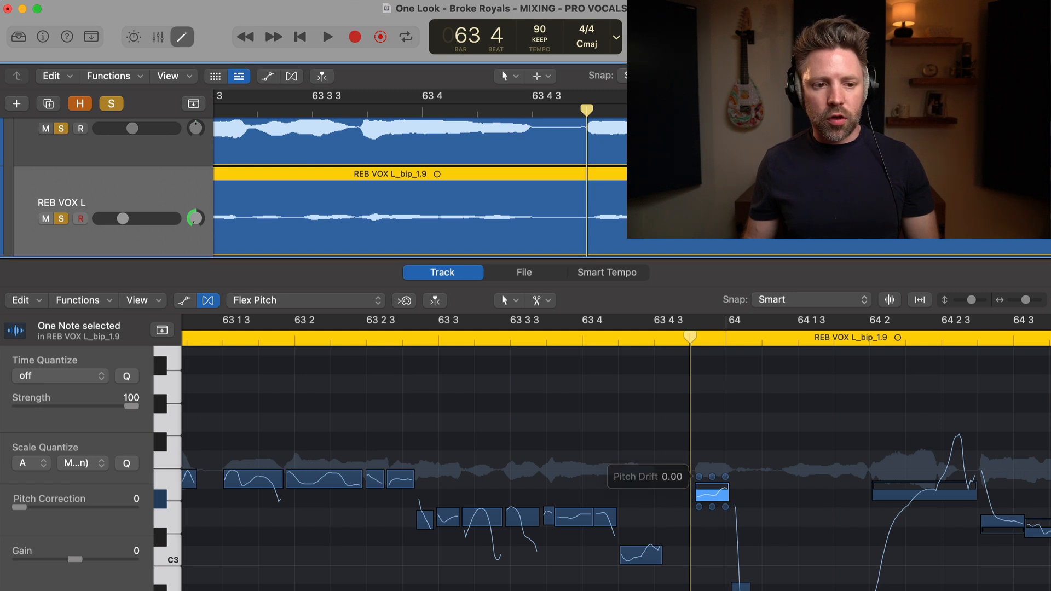
pyautogui.click(604, 137)
pyautogui.scroll(4, 712, 393)
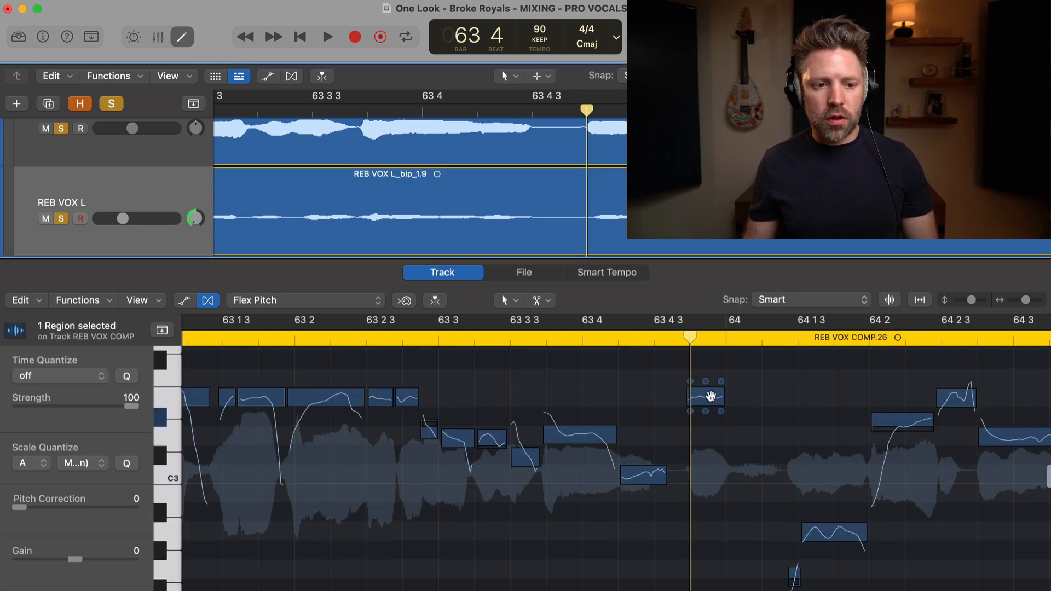
pyautogui.click(696, 211)
pyautogui.click(712, 483)
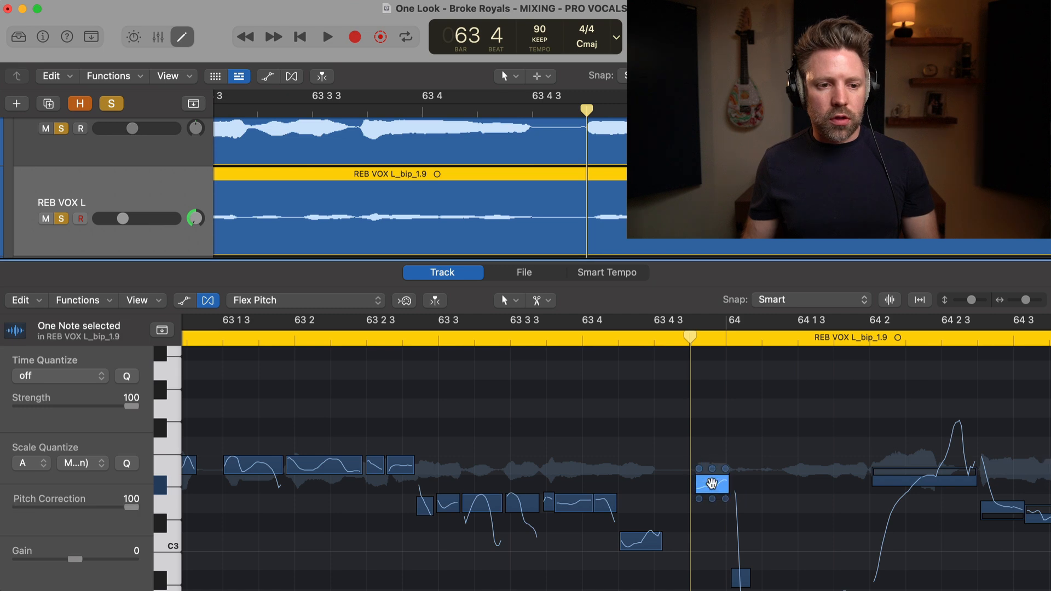
pyautogui.moveTo(712, 477); pyautogui.dragTo(712, 459)
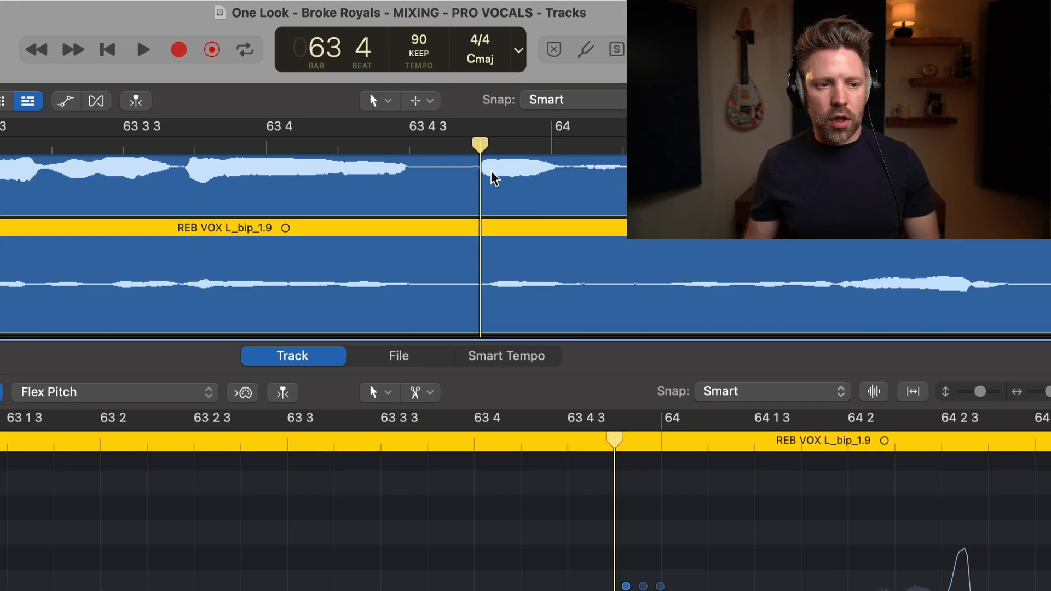
# Step: Compare the onset just before bar 64 with REB VOX COMP, move the REB VOX L note's start to the playhead, and play from before 63 4
pyautogui.scroll(3, 495, 180)
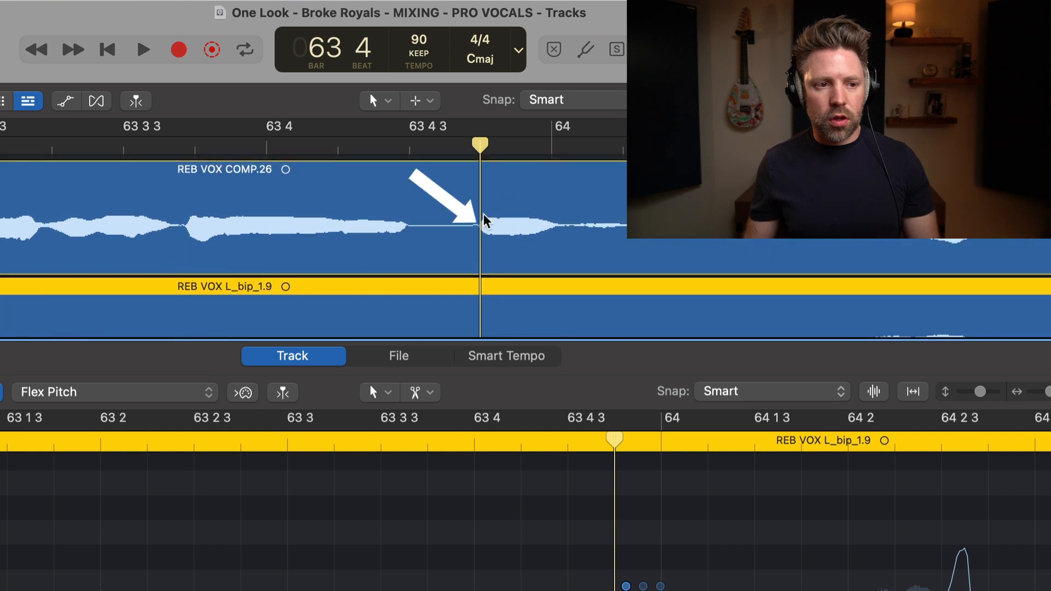
pyautogui.click(503, 240)
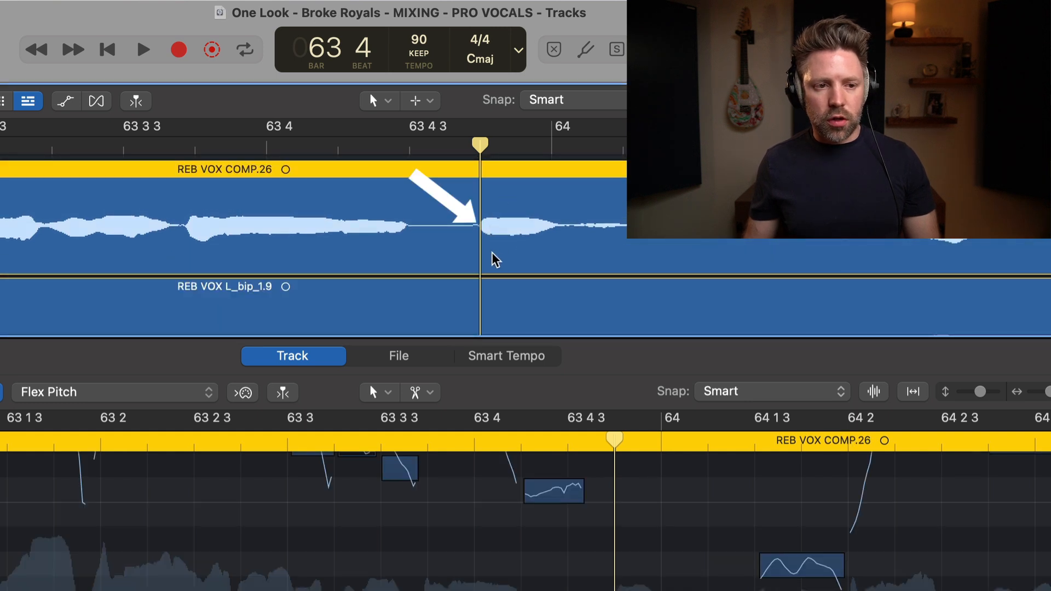
pyautogui.scroll(-2, 495, 259)
pyautogui.click(500, 292)
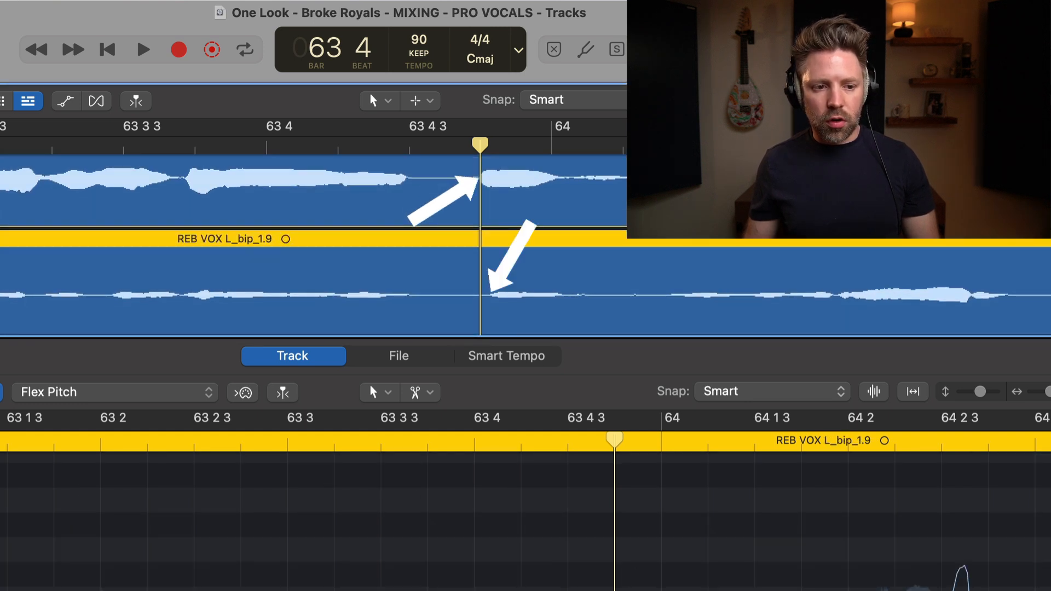
pyautogui.moveTo(625, 557); pyautogui.dragTo(617, 444)
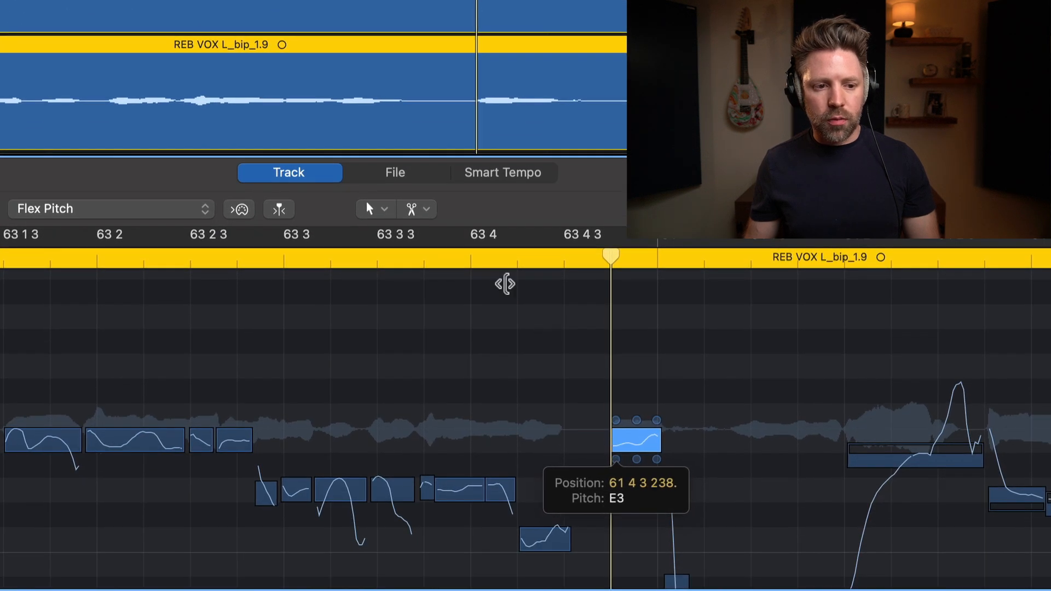
pyautogui.click(463, 239)
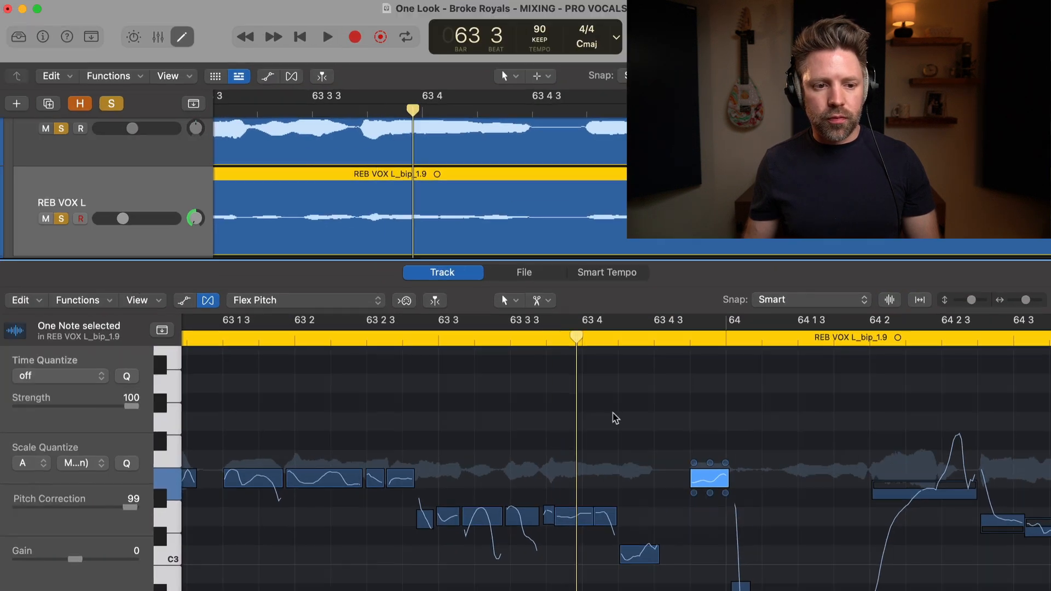
pyautogui.press('space')
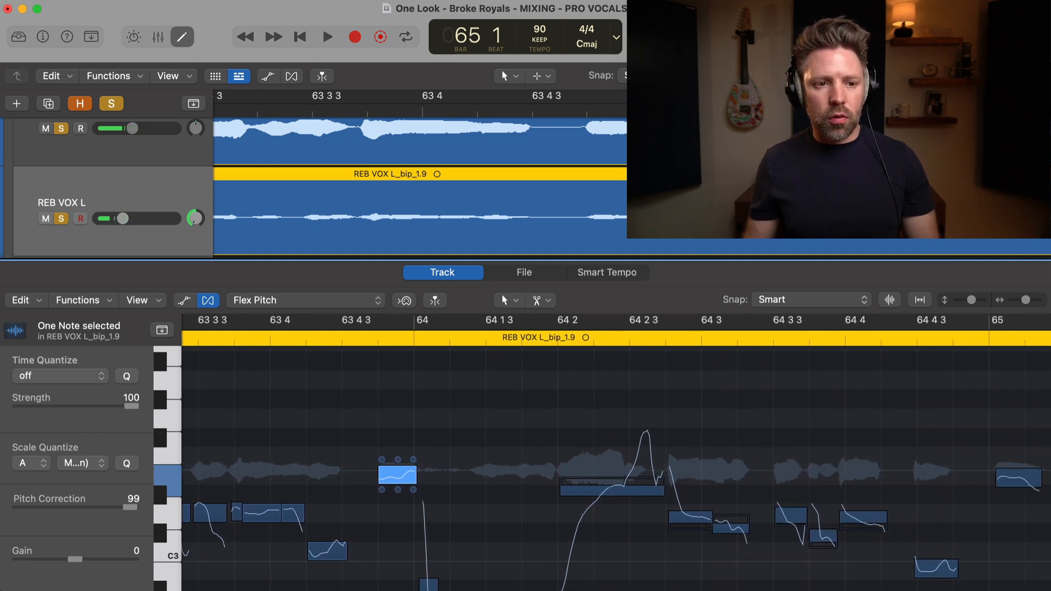
# Step: Play from just before 64 1 3, compare the onset before 64 3 with REB VOX COMP, and align and center that REB VOX L note on D3
pyautogui.click(730, 220)
pyautogui.hscroll(3, 730, 219)
pyautogui.hscroll(2, 730, 219)
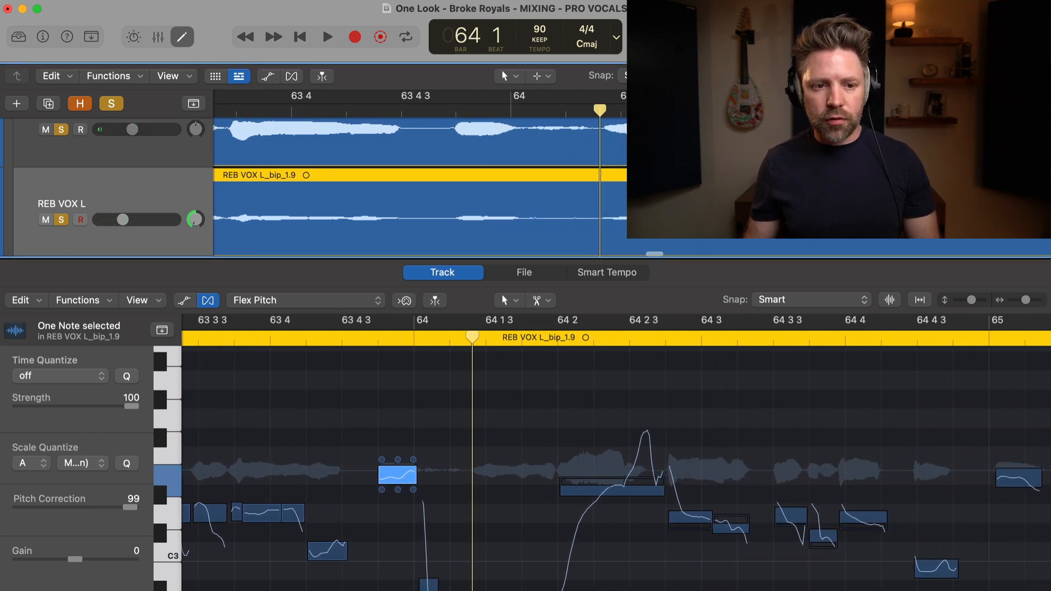
pyautogui.hscroll(3, 420, 175)
pyautogui.press('space')
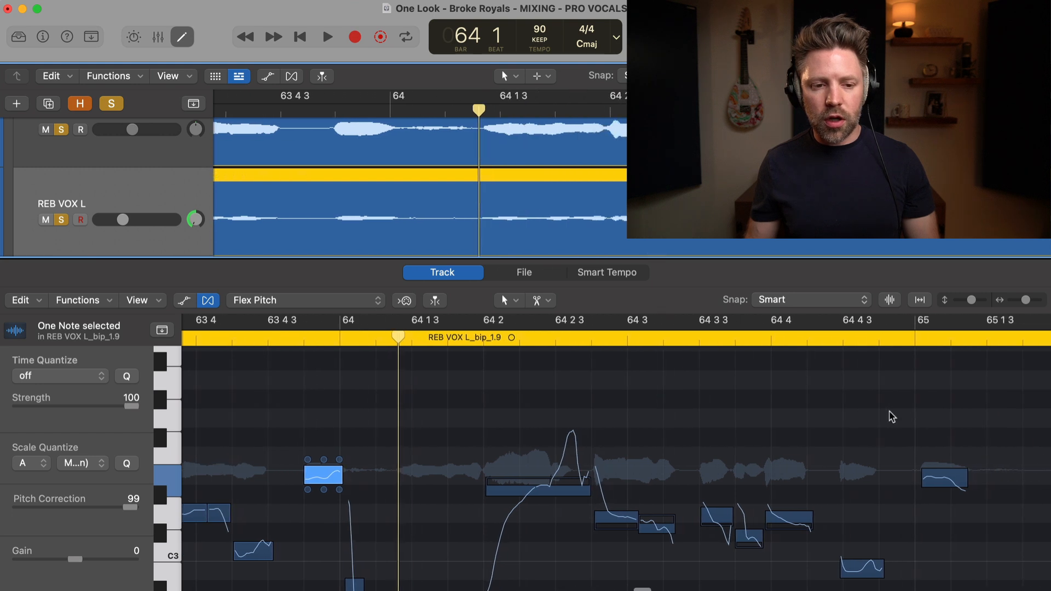
pyautogui.press('space')
pyautogui.click(793, 158)
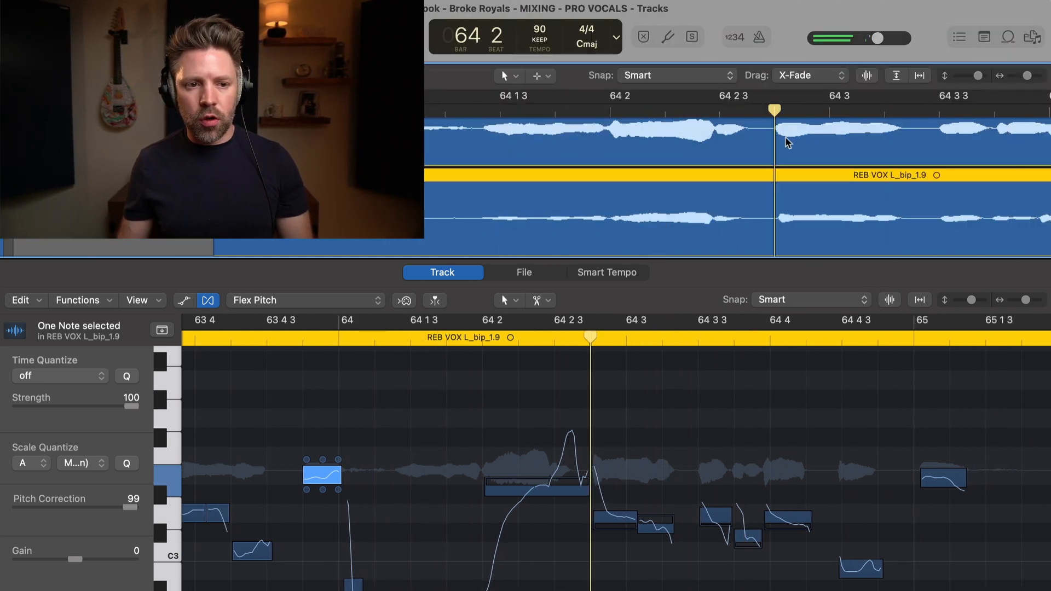
pyautogui.click(787, 151)
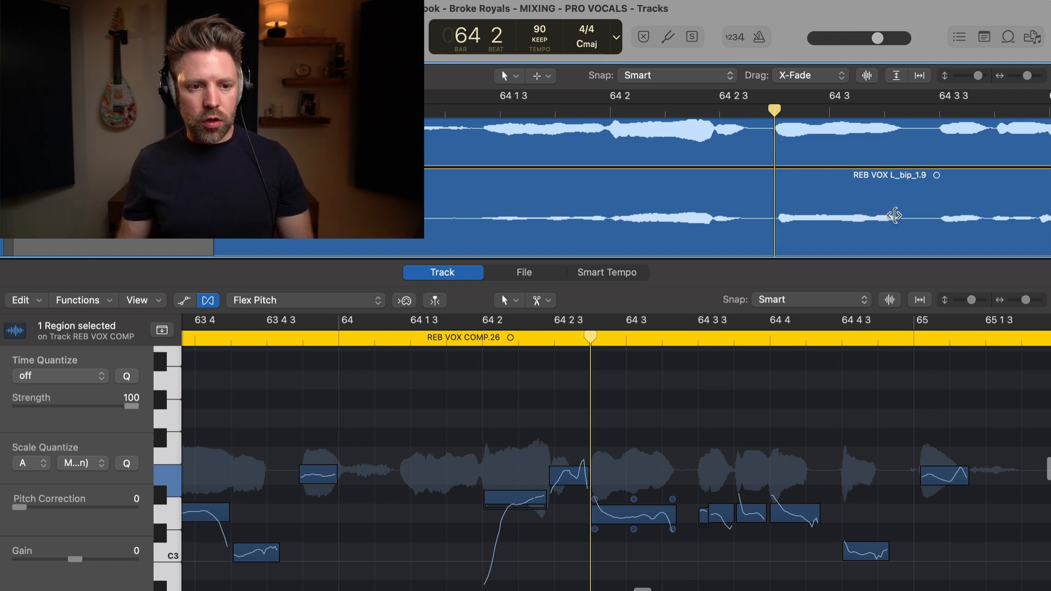
pyautogui.click(823, 231)
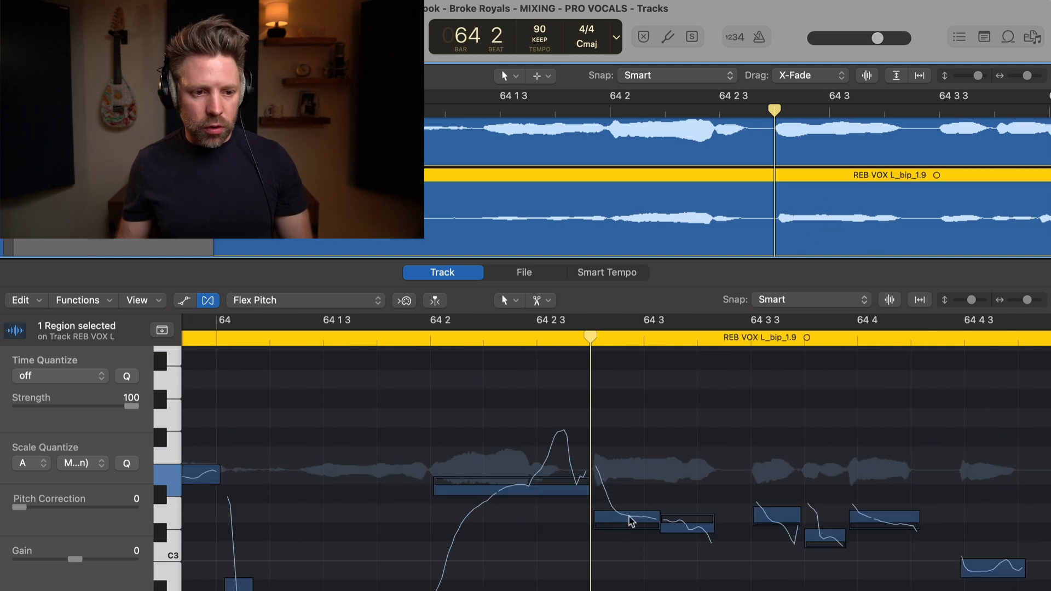
pyautogui.moveTo(597, 521); pyautogui.dragTo(592, 521)
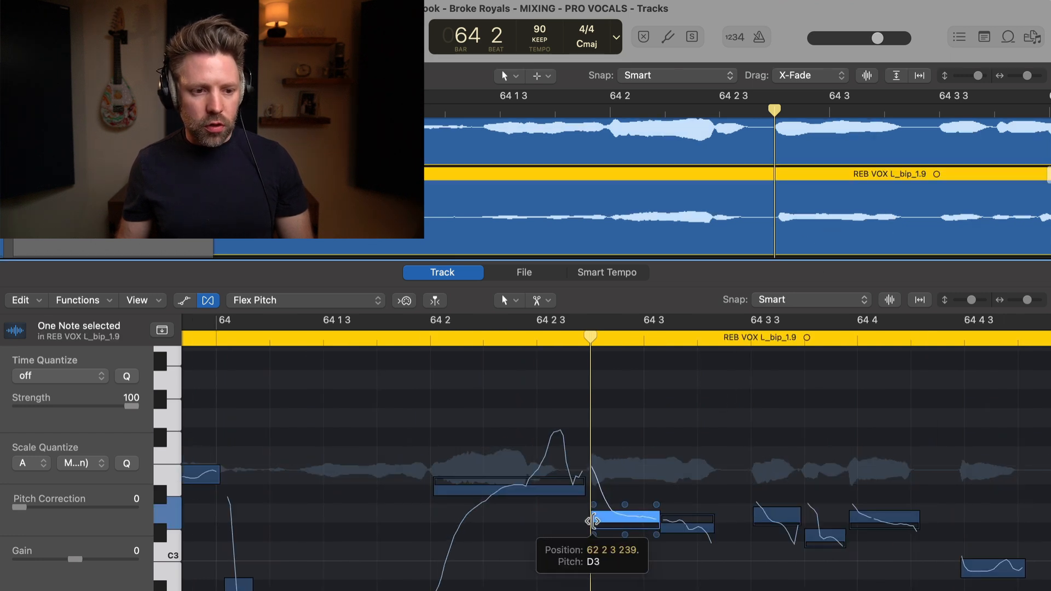
pyautogui.doubleClick(614, 523)
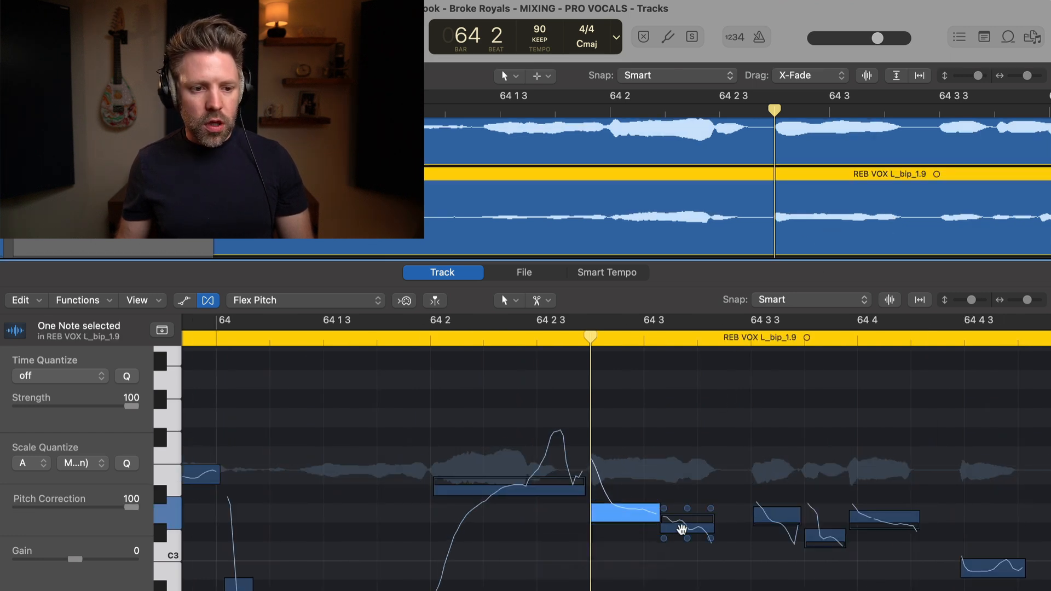
# Step: Compare with REB VOX COMP, raise the REB VOX L note just after 64 3 to D3, and play the passage
pyautogui.click(810, 141)
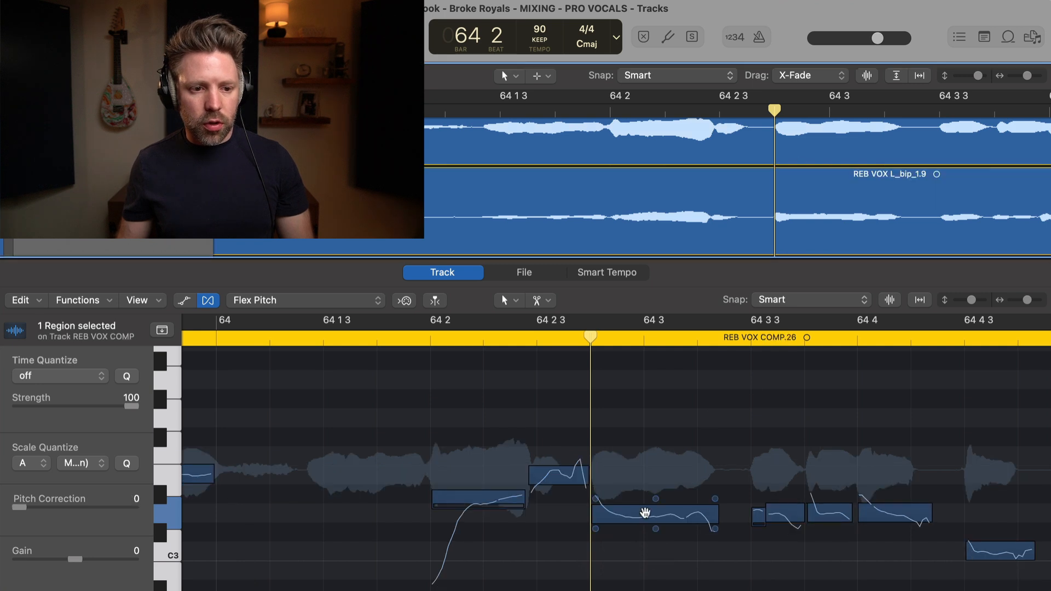
pyautogui.click(818, 245)
pyautogui.click(696, 482)
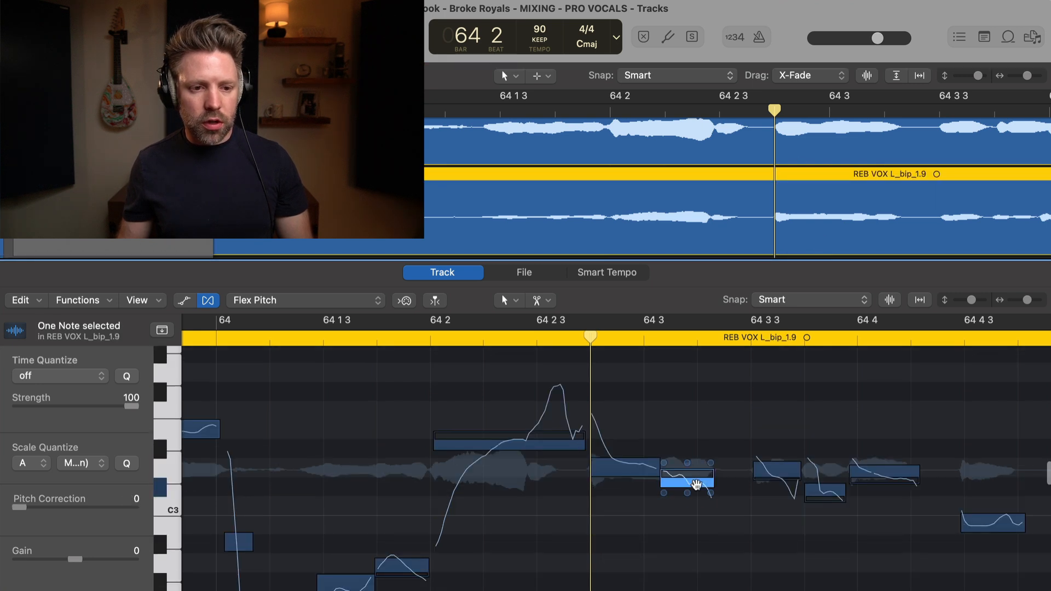
pyautogui.moveTo(694, 493); pyautogui.dragTo(695, 473)
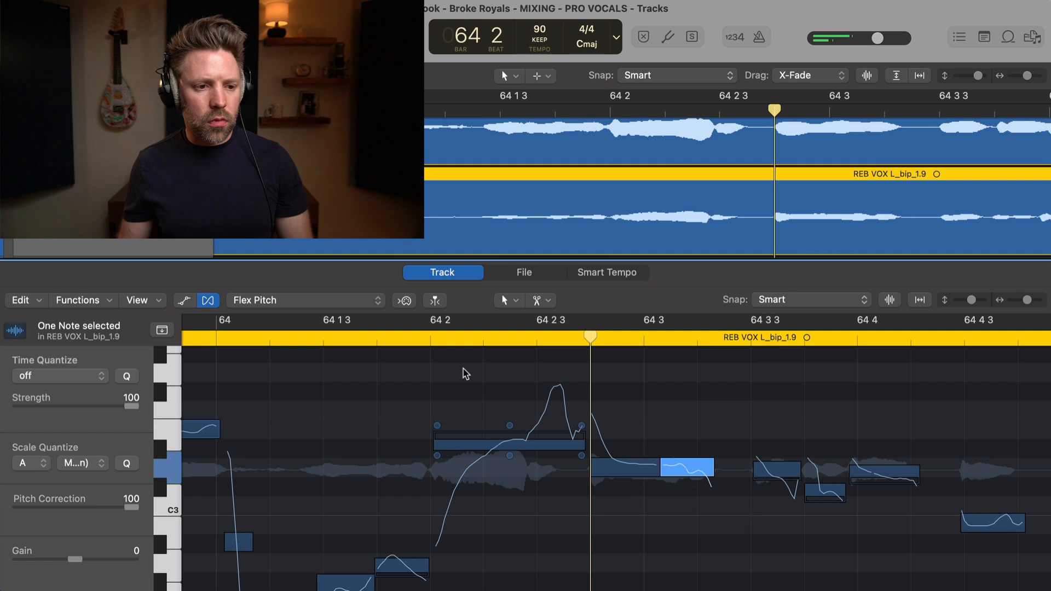
pyautogui.click(426, 353)
pyautogui.click(425, 345)
pyautogui.press('space')
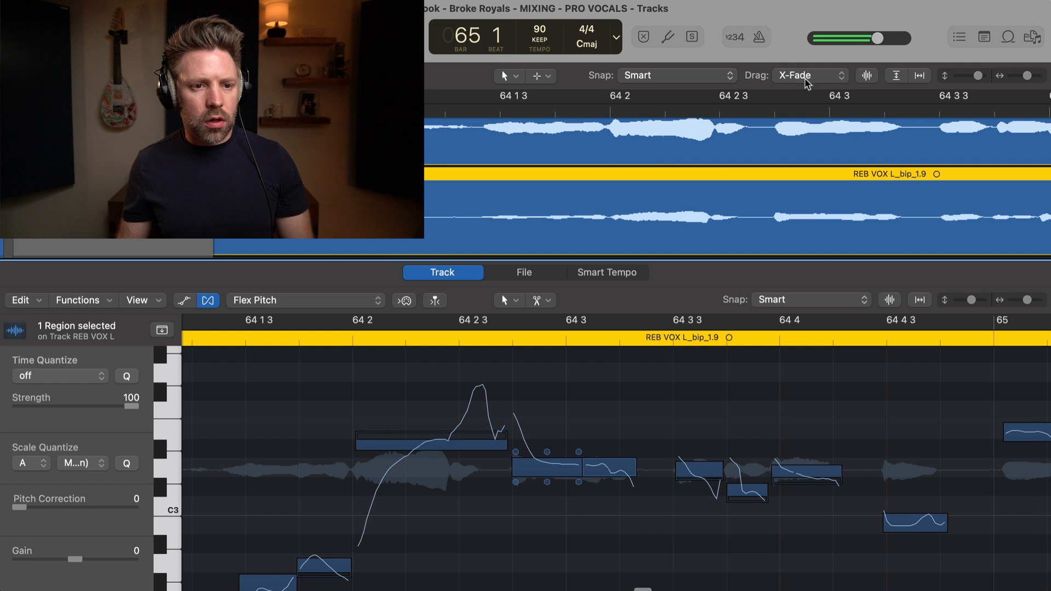
# Step: Center the REB VOX L note at 64 3 3 on D3, then split the following note and raise both parts to D3 to match REB VOX COMP
pyautogui.click(843, 111)
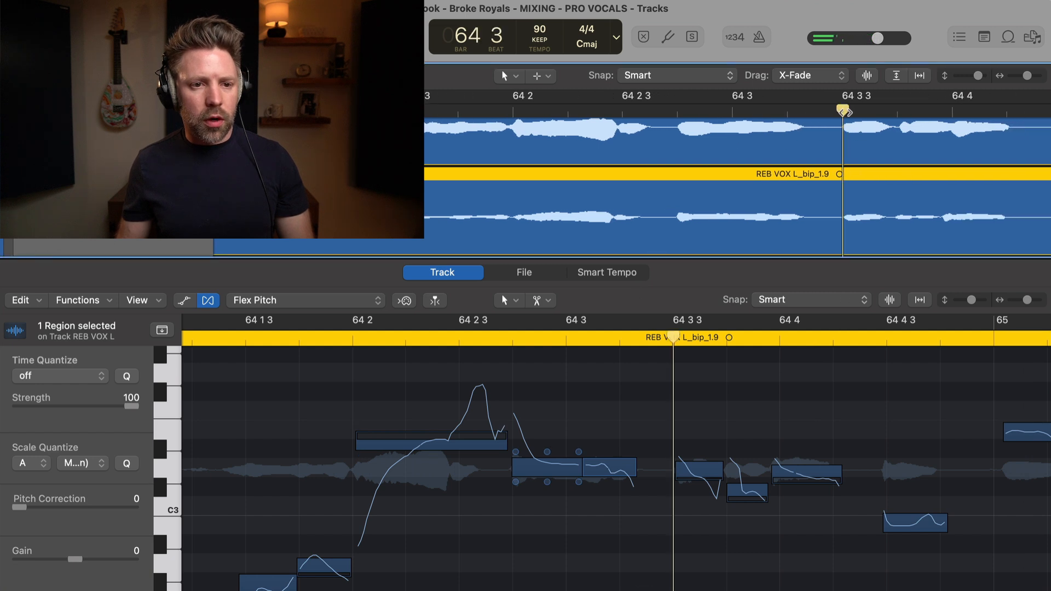
pyautogui.click(712, 470)
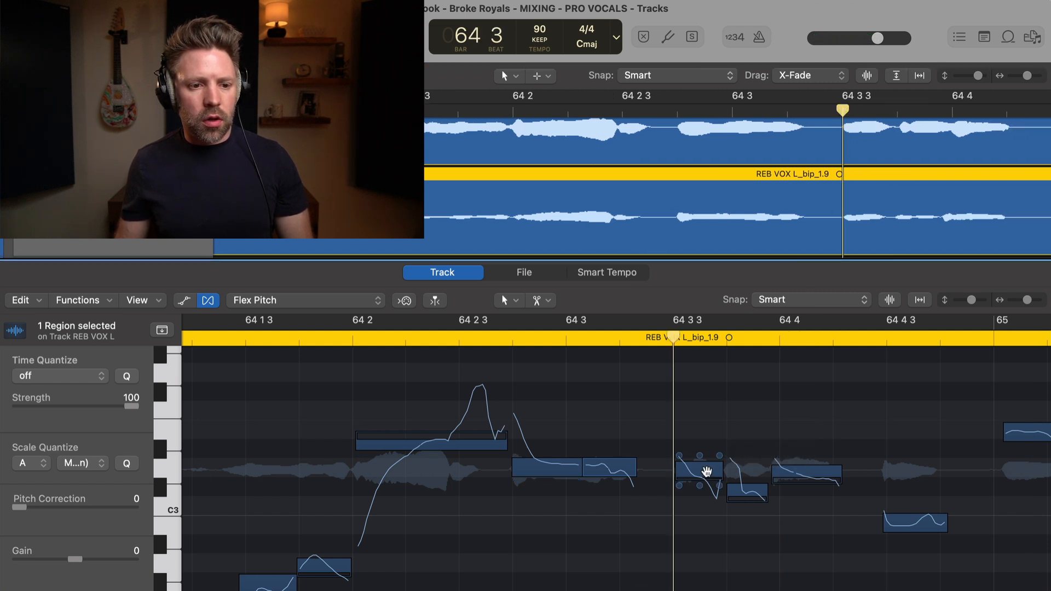
pyautogui.click(896, 110)
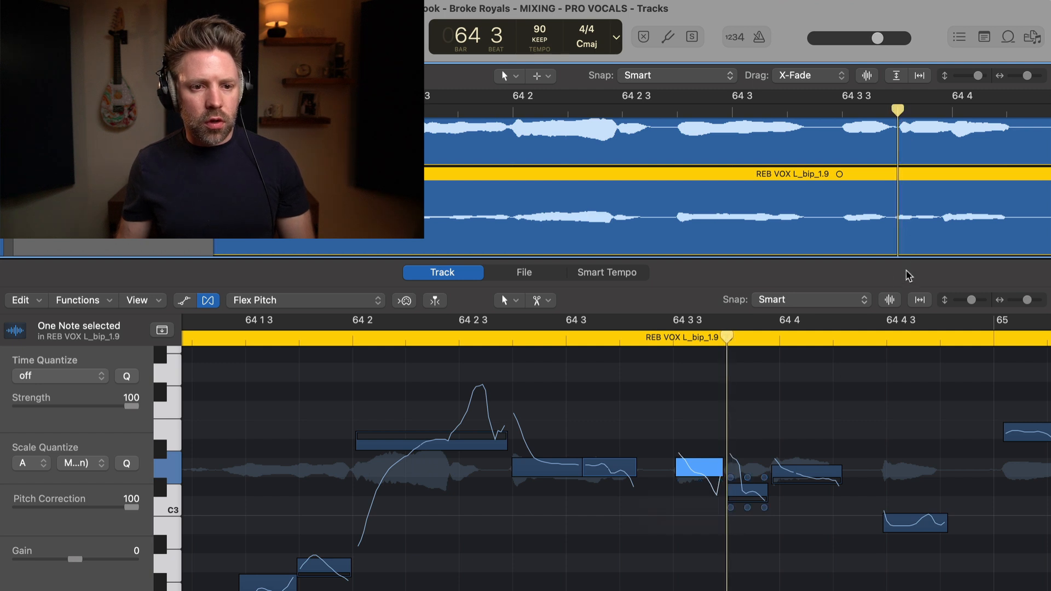
pyautogui.click(924, 162)
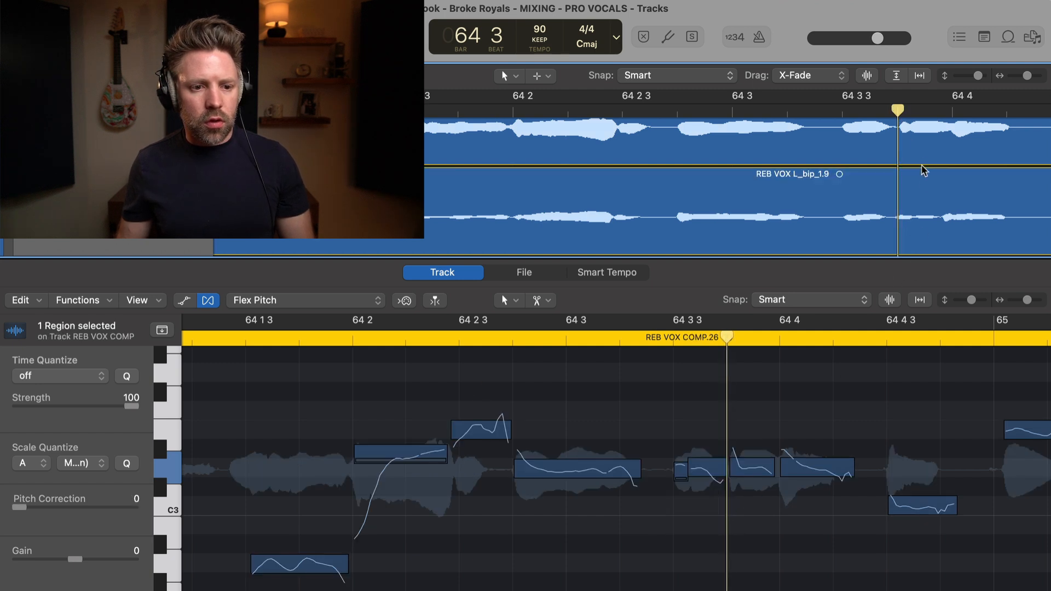
pyautogui.click(925, 192)
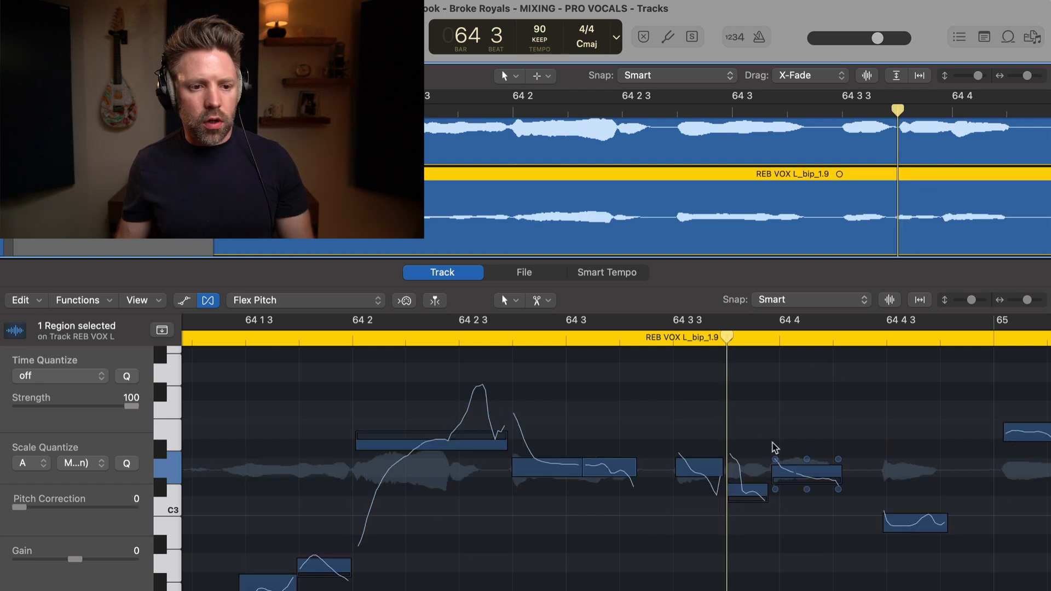
pyautogui.click(743, 491)
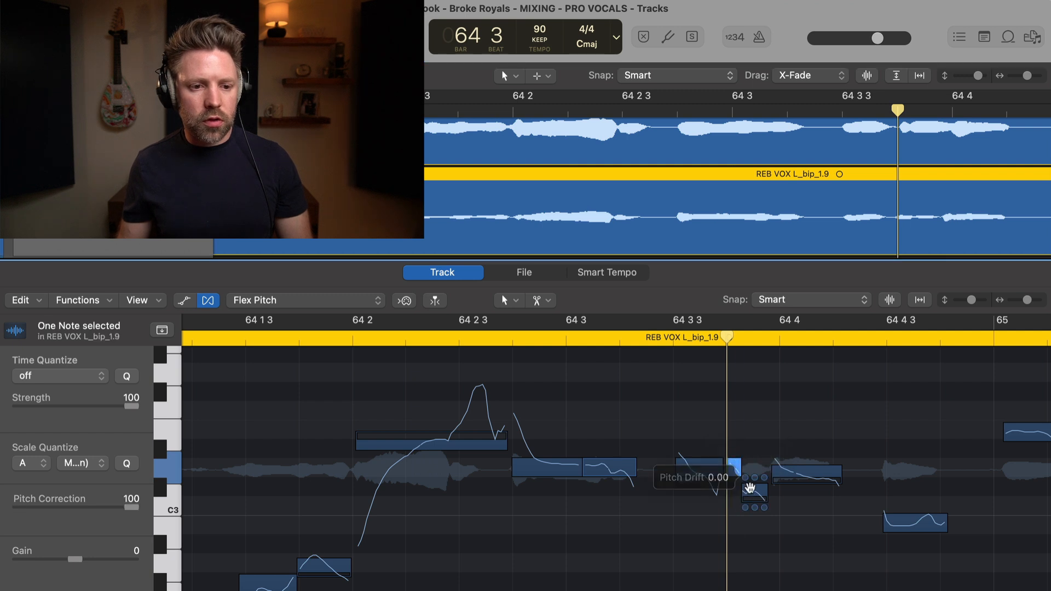
pyautogui.moveTo(753, 491); pyautogui.dragTo(753, 464)
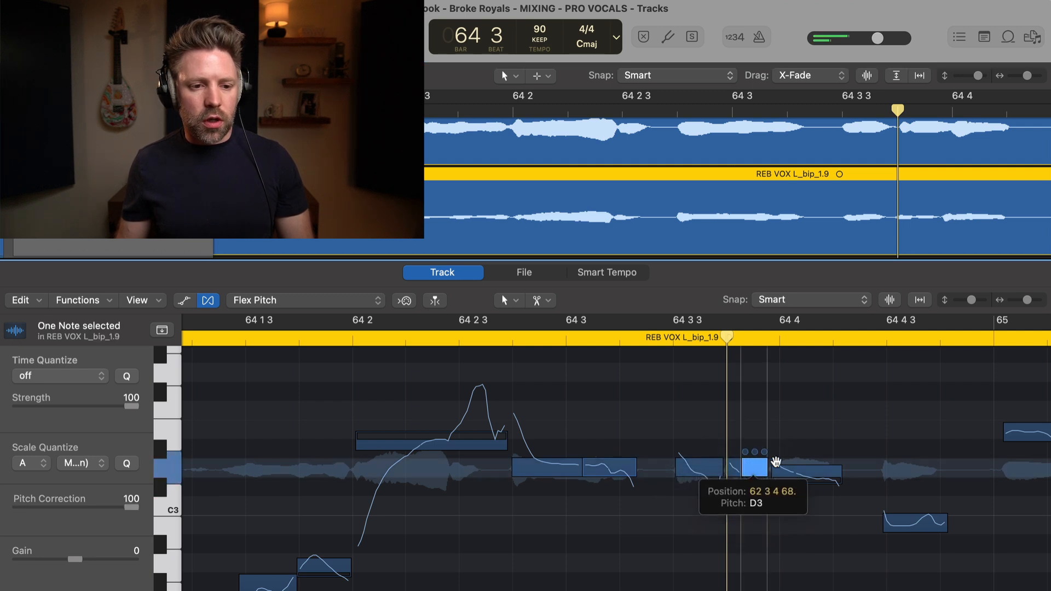
# Step: Center the REB VOX L note at 64 4 on D3 and move its start to the playhead aligned with the lead's onset
pyautogui.click(794, 472)
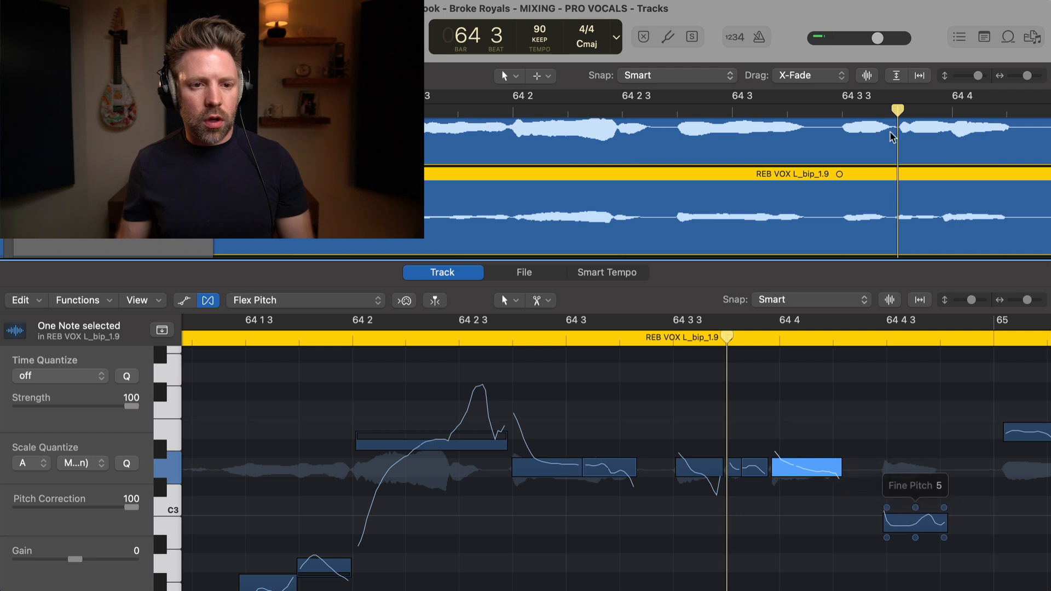
pyautogui.hscroll(2, 947, 160)
pyautogui.moveTo(925, 104); pyautogui.dragTo(925, 109)
pyautogui.hscroll(1, 926, 161)
pyautogui.moveTo(775, 472); pyautogui.dragTo(785, 473)
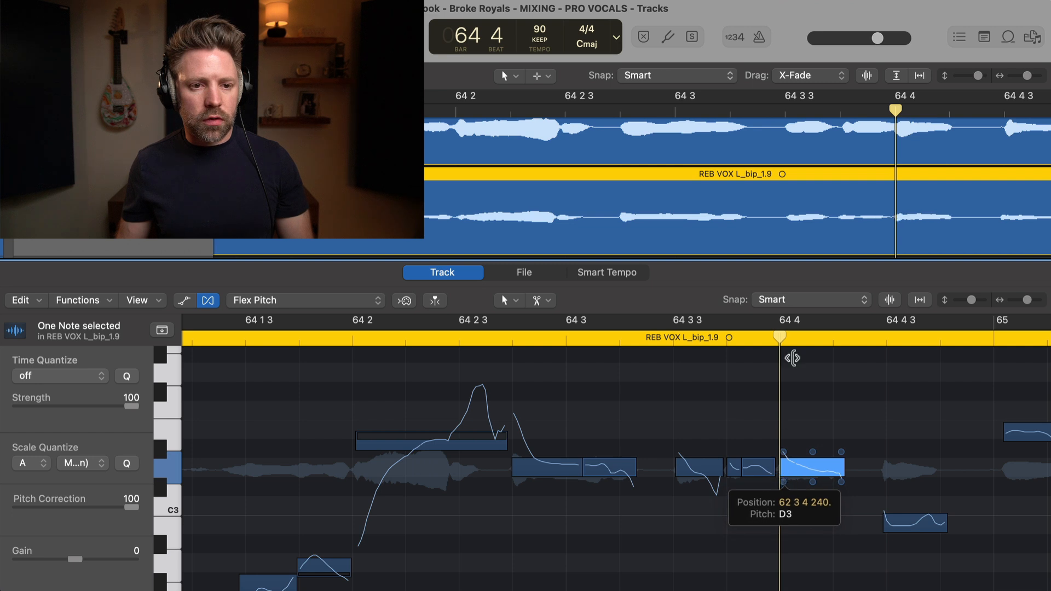
pyautogui.moveTo(784, 419); pyautogui.dragTo(784, 419)
# Step: Place the playhead at the lead's onset near 64 4 3 and move the start of the low REB VOX L note to it
pyautogui.hscroll(5, 887, 192)
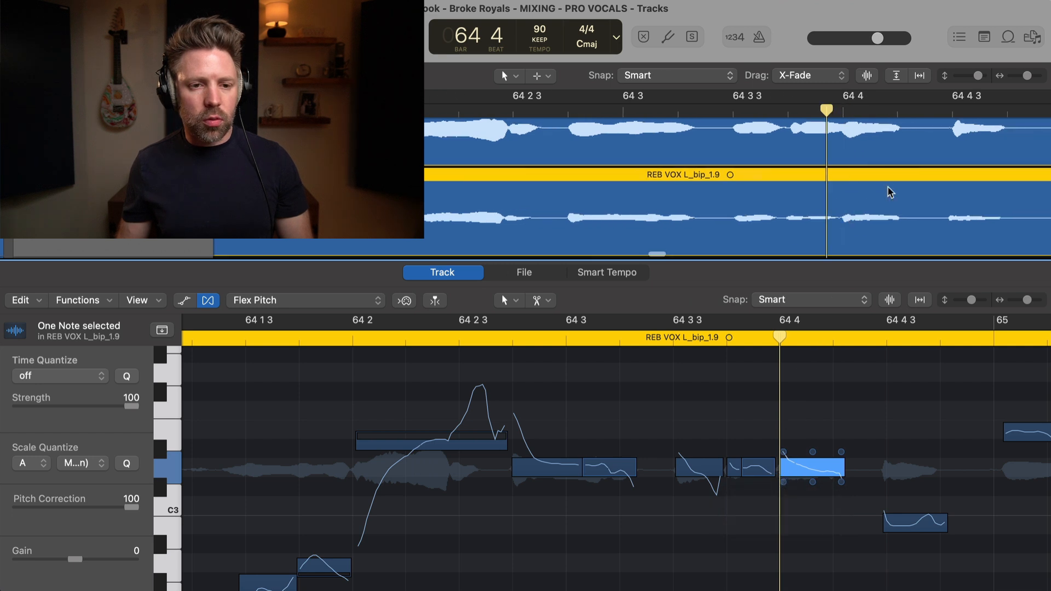
pyautogui.click(826, 111)
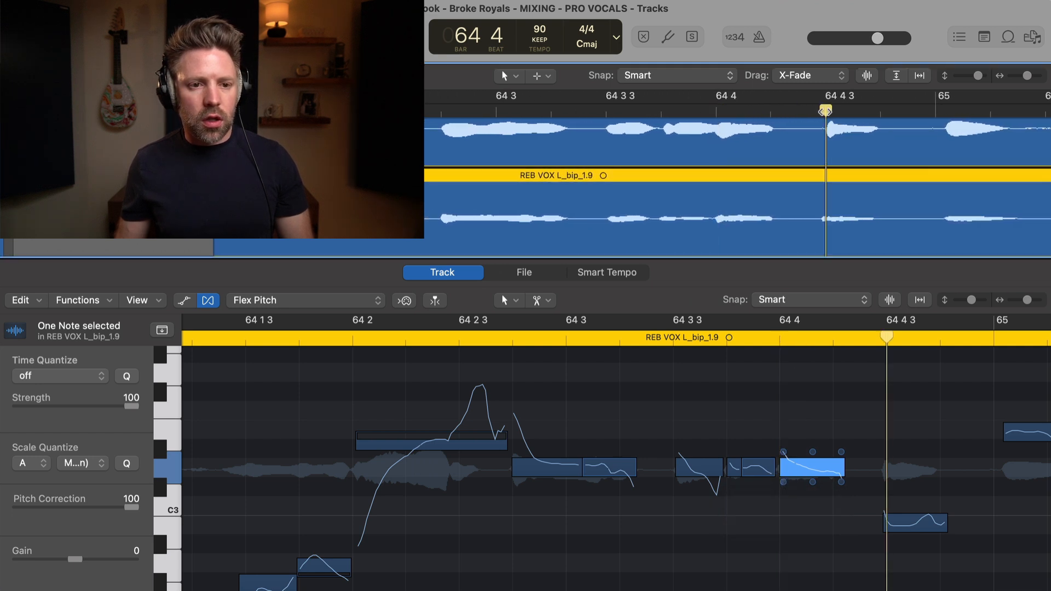
pyautogui.moveTo(888, 521); pyautogui.dragTo(888, 521)
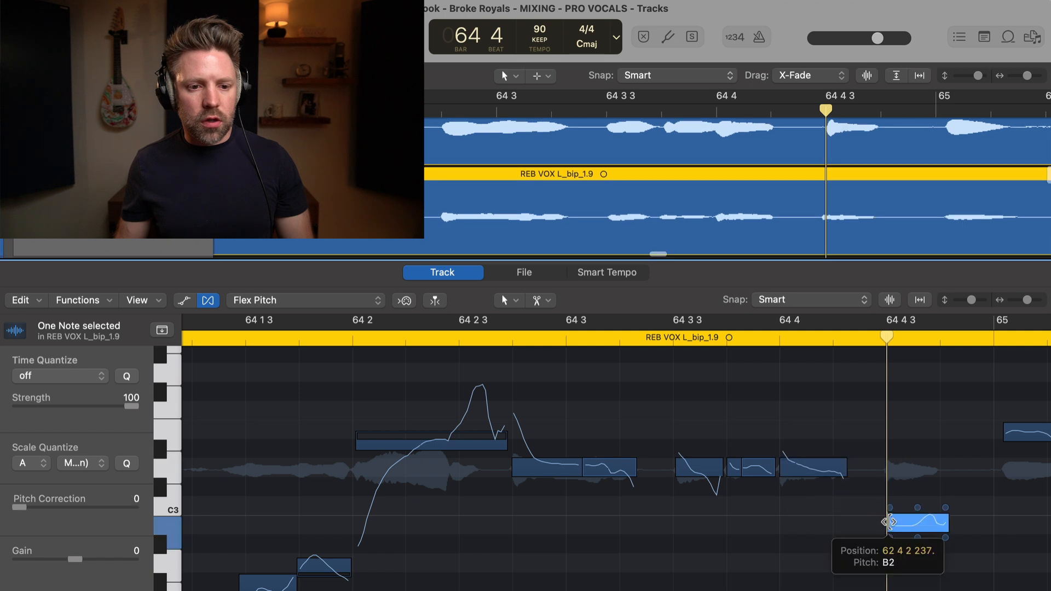
# Step: Compare with REB VOX COMP, raise the REB VOX L note at 64 4 3 to C3, and play the phrase
pyautogui.click(852, 159)
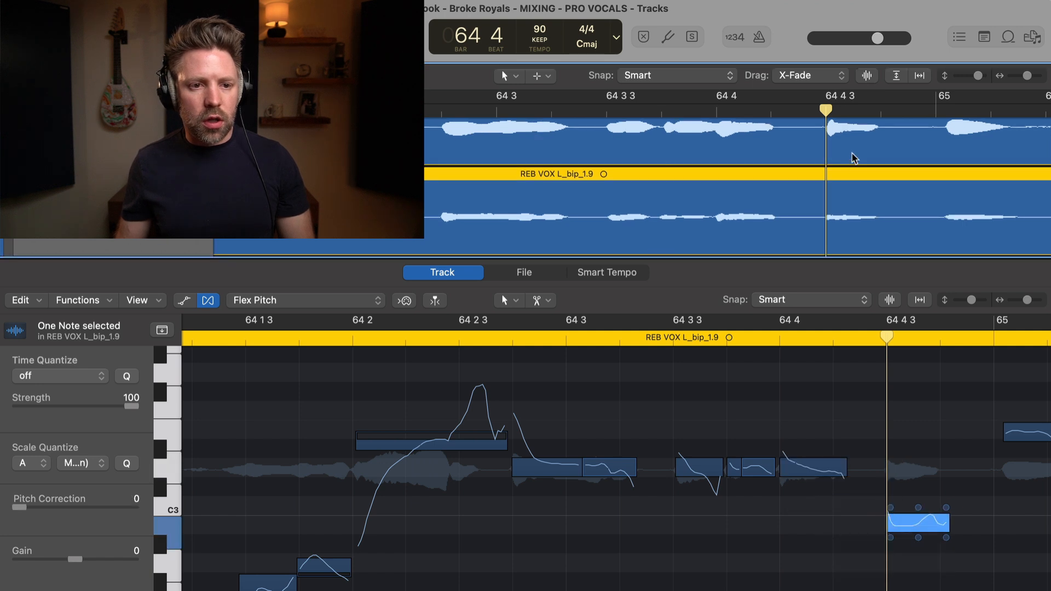
pyautogui.click(858, 193)
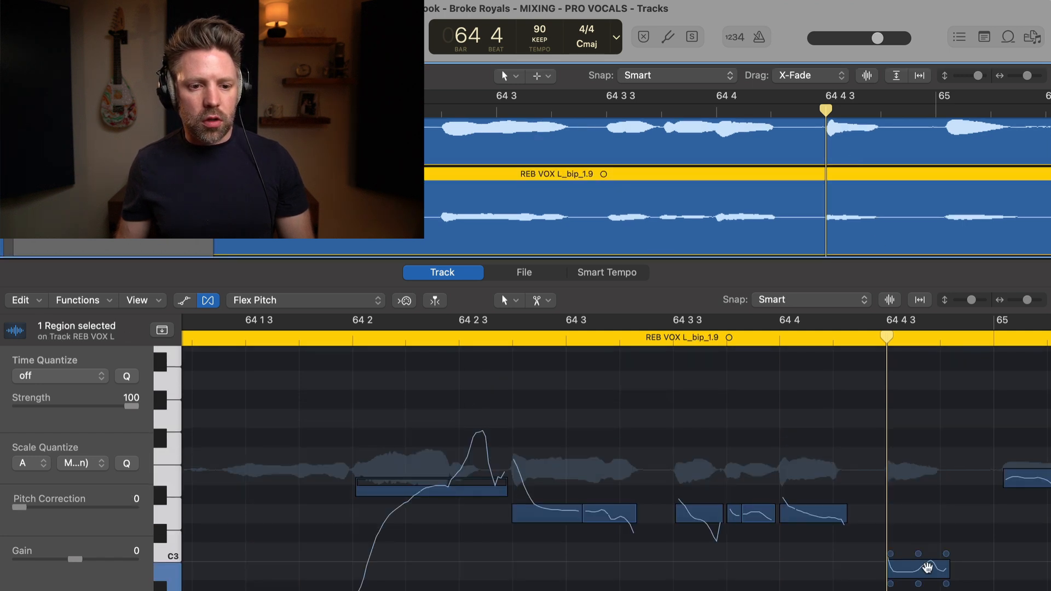
pyautogui.moveTo(927, 567); pyautogui.dragTo(925, 551)
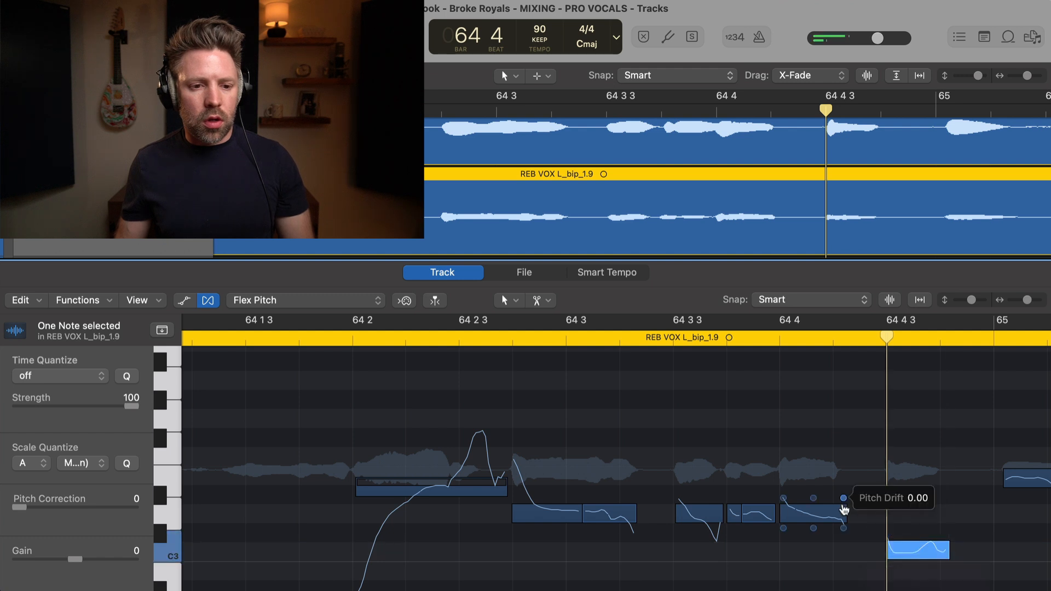
pyautogui.scroll(-2, 580, 399)
pyautogui.click(432, 341)
pyautogui.press('space')
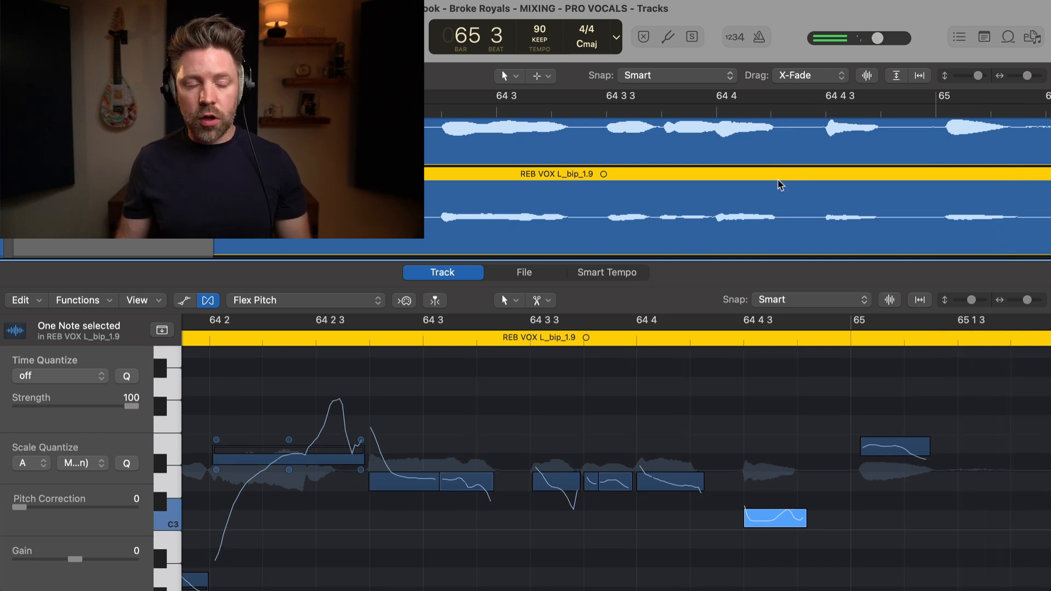
pyautogui.press('space')
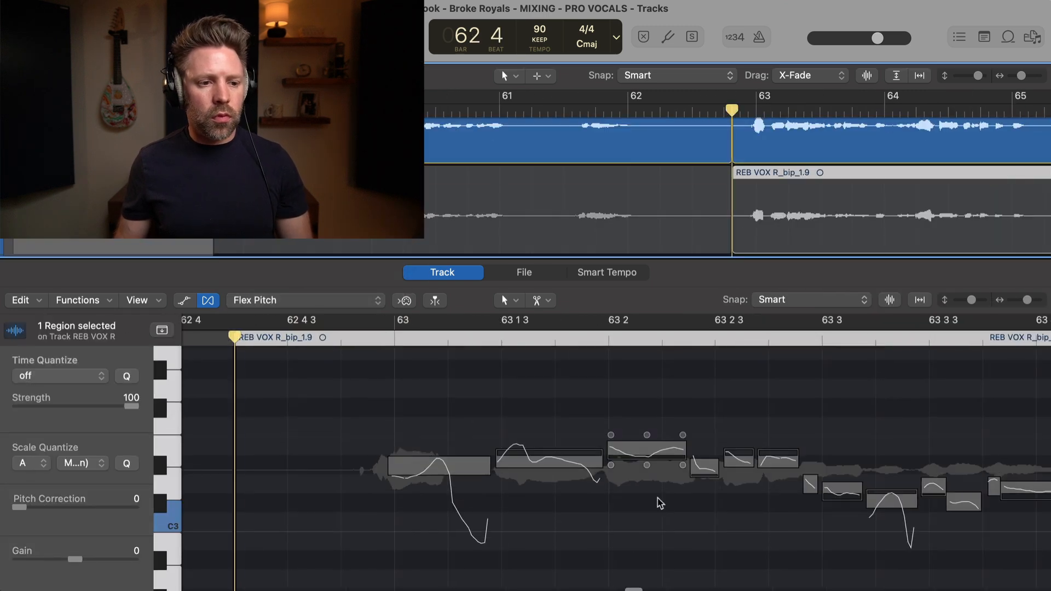
# Step: Raise the REB VOX R notes at bar 63 and before 63 1 3 to E3
pyautogui.click(449, 466)
pyautogui.moveTo(449, 466); pyautogui.dragTo(449, 447)
pyautogui.moveTo(530, 456); pyautogui.dragTo(568, 441)
pyautogui.keyDown('super'); pyautogui.click(529, 442); pyautogui.keyUp('super')
# Step: Set the REB VOX R notes from 63 2 to just before 63 3 to E3
pyautogui.hscroll(3, 568, 444)
pyautogui.moveTo(617, 464); pyautogui.dragTo(659, 461)
pyautogui.moveTo(691, 458); pyautogui.dragTo(691, 479)
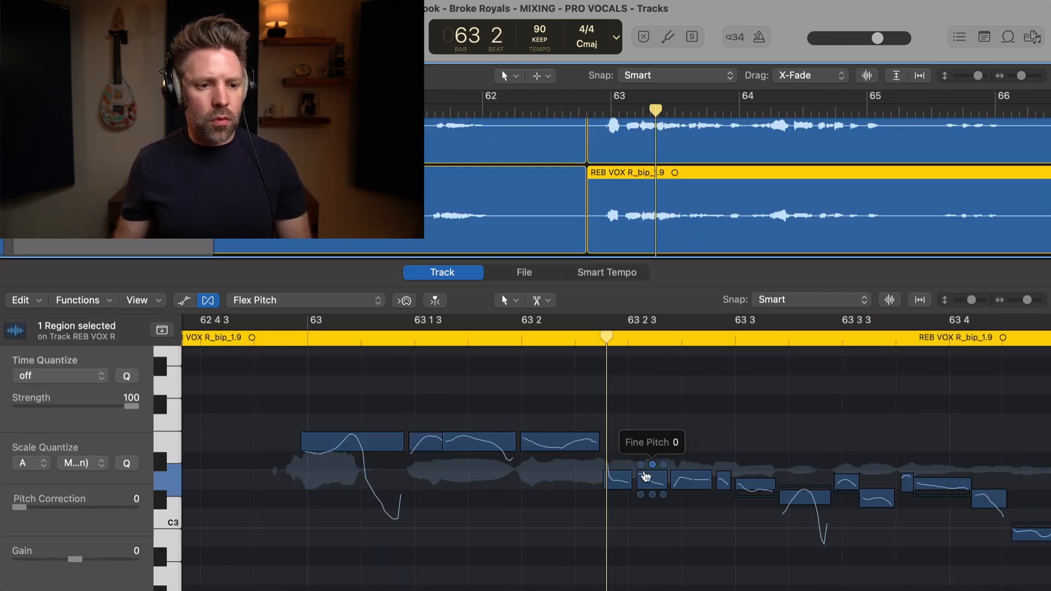
pyautogui.moveTo(645, 477); pyautogui.dragTo(687, 438)
pyautogui.moveTo(687, 477); pyautogui.dragTo(687, 438)
# Step: Place the playhead just before 63 3, pitch the off-center REB VOX R notes after it to D3, and play the passage
pyautogui.scroll(5, 706, 213)
pyautogui.click(705, 211)
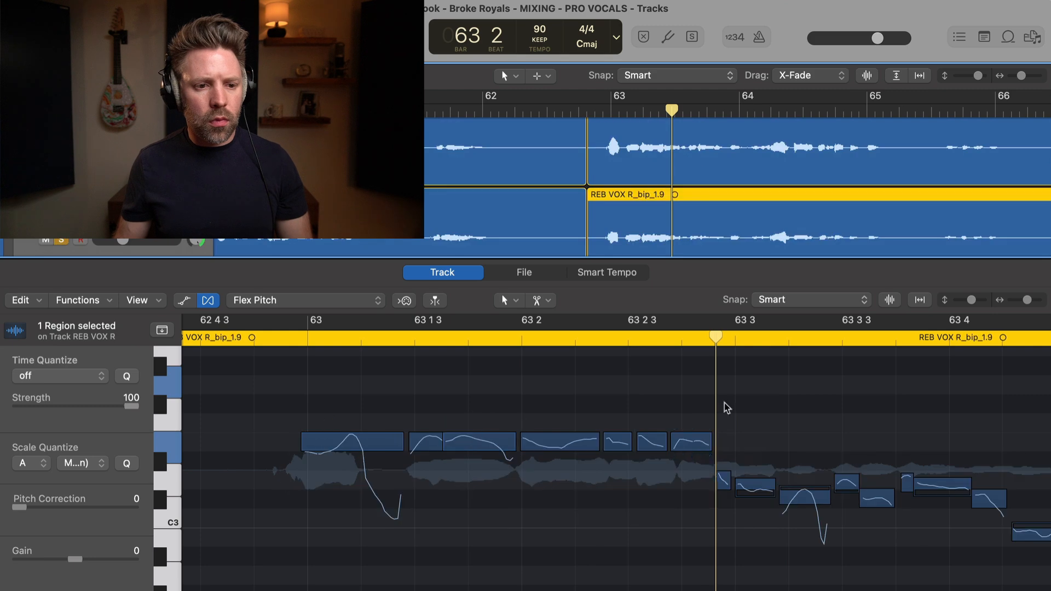
pyautogui.click(705, 215)
pyautogui.click(719, 482)
pyautogui.hscroll(3, 767, 427)
pyautogui.moveTo(657, 487); pyautogui.dragTo(657, 480)
pyautogui.moveTo(771, 495); pyautogui.dragTo(771, 478)
pyautogui.press('space')
pyautogui.press('space')
# Step: Align the playhead with the next lead onset, compare with REB VOX COMP, and lower the REB VOX R note there to C3
pyautogui.hscroll(3, 805, 540)
pyautogui.moveTo(691, 111); pyautogui.dragTo(515, 111)
pyautogui.click(570, 147)
pyautogui.scroll(3, 572, 159)
pyautogui.click(574, 165)
pyautogui.click(586, 245)
pyautogui.moveTo(662, 482); pyautogui.dragTo(662, 523)
# Step: Play the corrected REB VOX R passage, place the playhead at the next onset, and raise the low note there to E3
pyautogui.moveTo(530, 111); pyautogui.dragTo(498, 111)
pyautogui.press('space')
pyautogui.click(816, 438)
pyautogui.press('space')
pyautogui.click(622, 111)
pyautogui.moveTo(838, 535); pyautogui.dragTo(919, 439)
# Step: Place the playhead near 64 2 3, compare with REB VOX COMP and REB VOX L, and pitch the REB VOX R notes around 64 3 to D3
pyautogui.click(909, 111)
pyautogui.click(862, 153)
pyautogui.scroll(3, 862, 153)
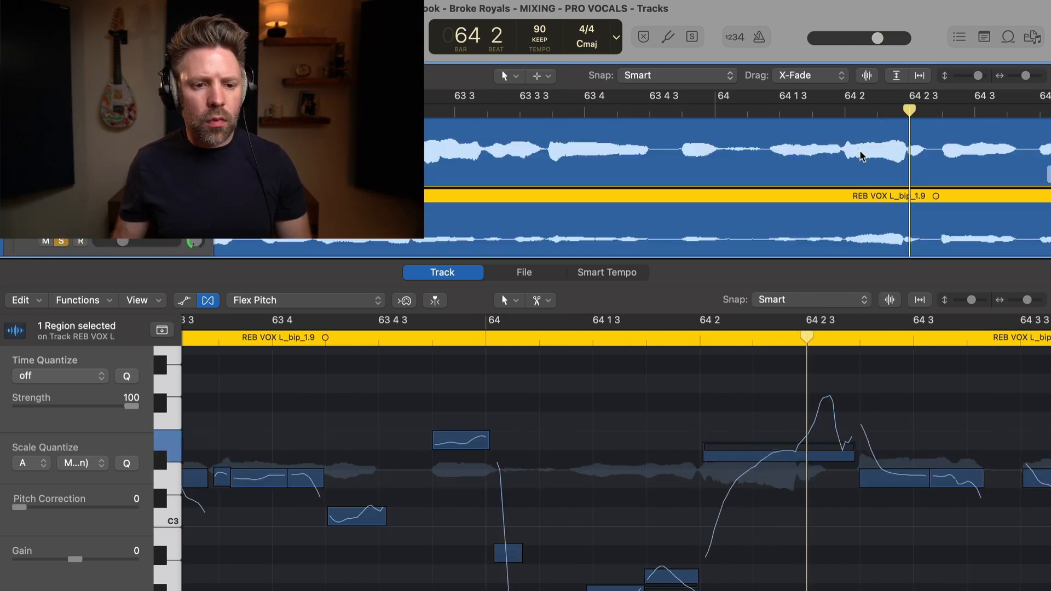
pyautogui.click(870, 159)
pyautogui.scroll(-5, 887, 219)
pyautogui.click(890, 197)
pyautogui.moveTo(821, 483); pyautogui.dragTo(821, 478)
pyautogui.moveTo(886, 500); pyautogui.dragTo(861, 481)
# Step: Compare the following notes with REB VOX COMP, pitch the next two REB VOX R notes to D3, and play them
pyautogui.scroll(3, 848, 163)
pyautogui.click(878, 199)
pyautogui.scroll(4, 877, 200)
pyautogui.click(877, 137)
pyautogui.click(888, 339)
pyautogui.scroll(-4, 888, 192)
pyautogui.click(888, 197)
pyautogui.hscroll(5, 860, 481)
pyautogui.moveTo(748, 488); pyautogui.dragTo(748, 478)
pyautogui.moveTo(793, 503); pyautogui.dragTo(793, 483)
pyautogui.press('space')
# Step: Reposition the playhead, nudge the start of the REB VOX R note beside it, and compare the track with REB VOX COMP
pyautogui.click(549, 339)
pyautogui.moveTo(543, 480); pyautogui.dragTo(550, 479)
pyautogui.scroll(4, 840, 155)
pyautogui.click(841, 154)
pyautogui.scroll(-3, 852, 251)
pyautogui.click(852, 250)
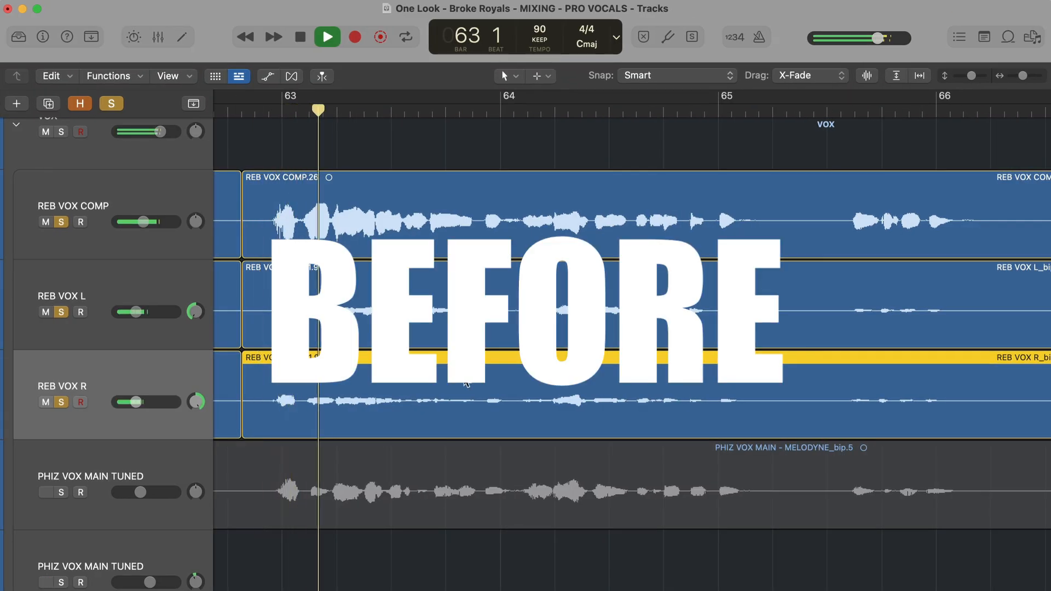